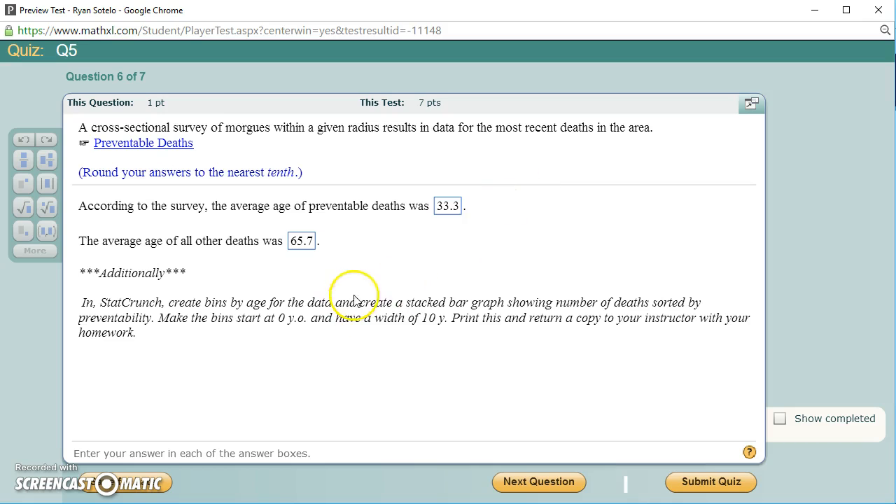
- Advance to question 7, open its Confounding Data Examples data set in StatCrunch in an enlarged window, and compare it with the question text
left_click(538, 483)
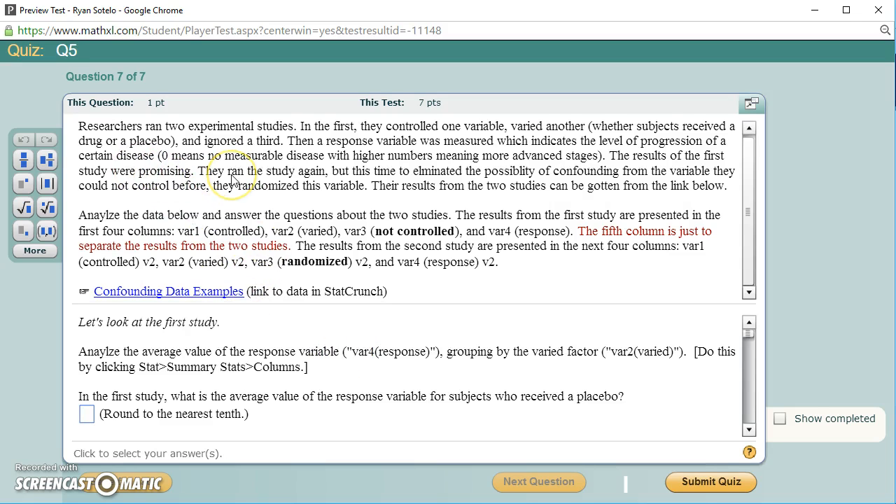
left_click(161, 297)
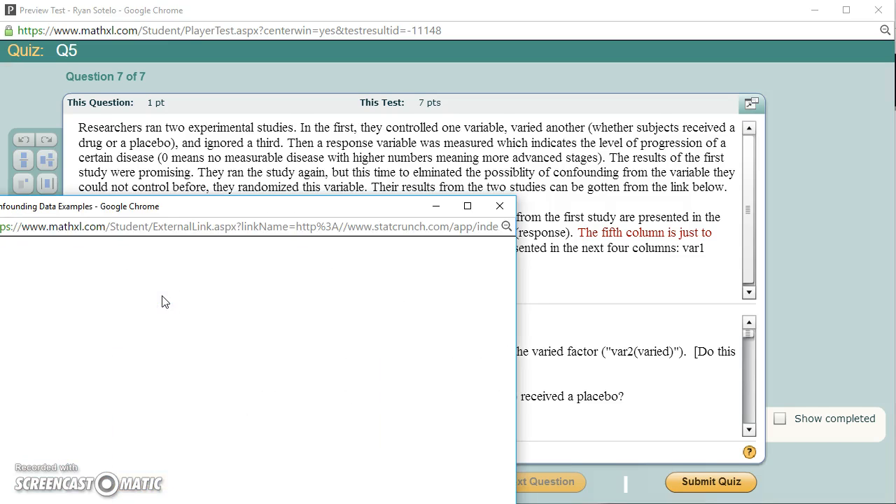
left_click_drag(185, 147, 186, 6)
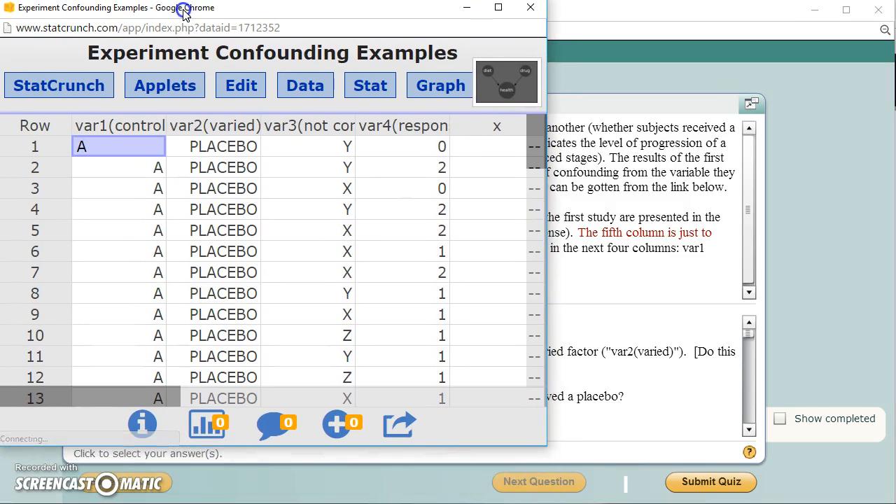
left_click_drag(545, 446, 894, 501)
scroll(607, 304, "down", 2)
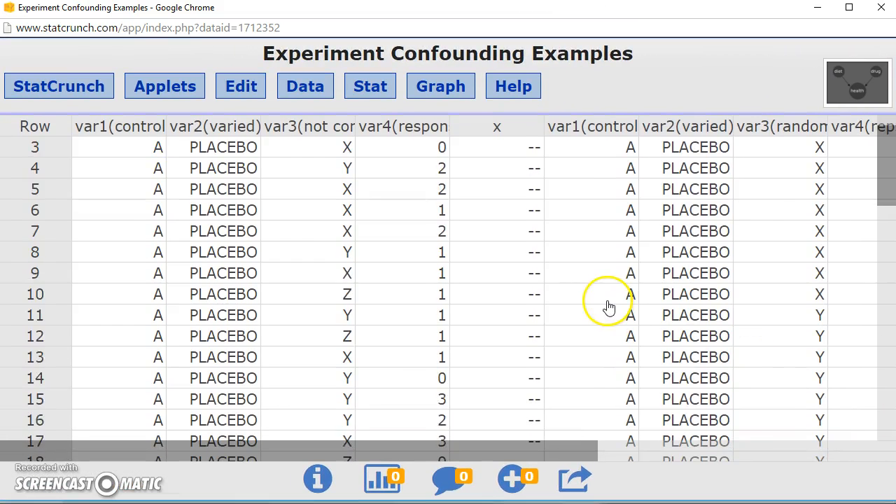
scroll(889, 168, "up", 2)
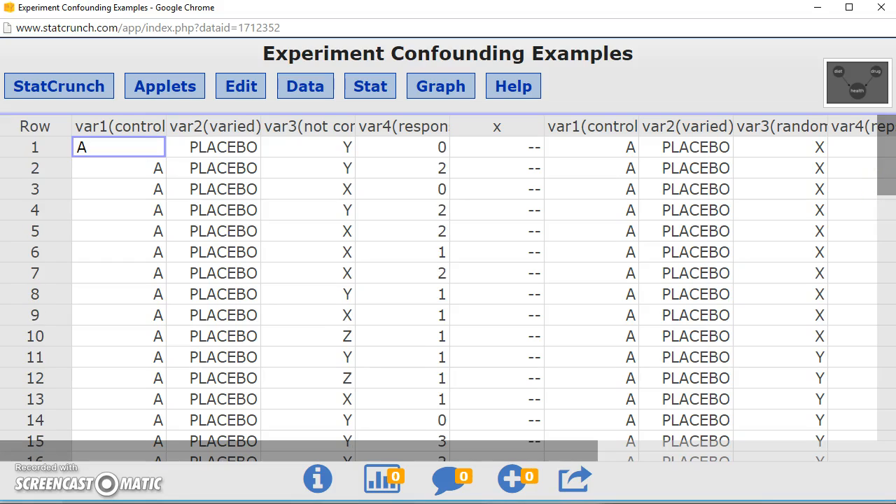
key("alt+Tab")
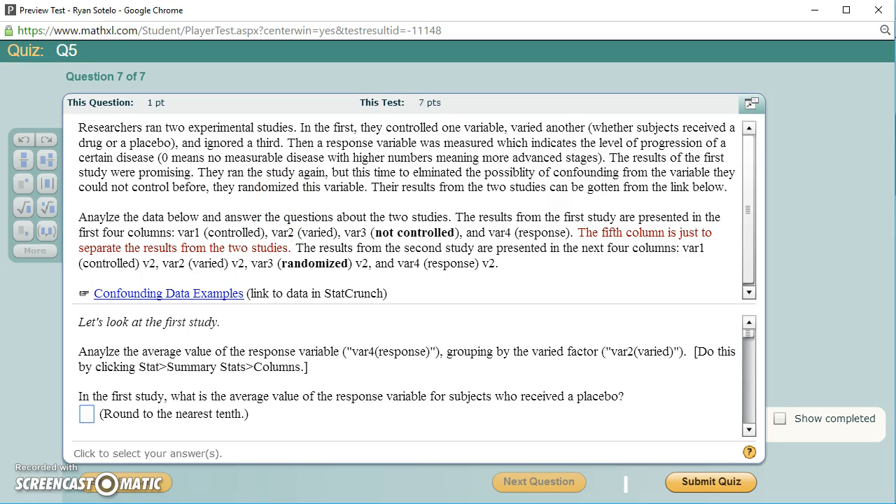
key("alt+Tab")
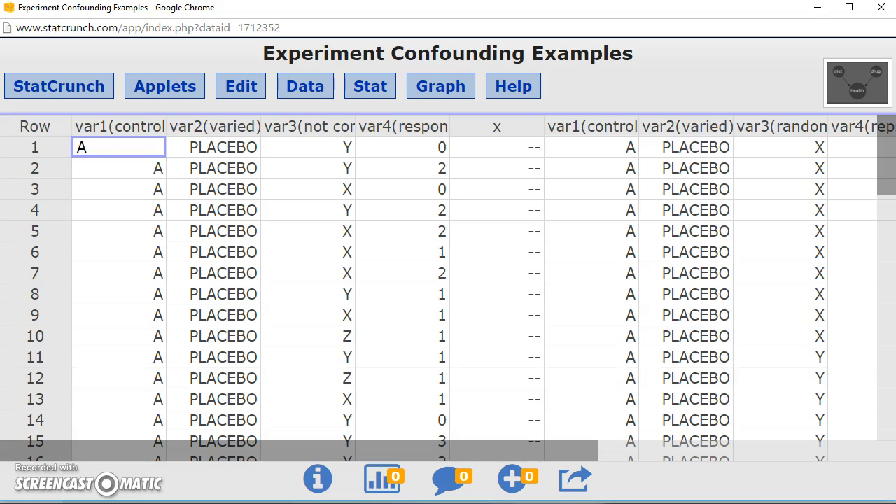
- Highlight rows 9 to 22 of the first study's var1 to var4 columns and examine the data of both studies
scroll(425, 280, "down", 2)
scroll(399, 299, "down", 2)
left_click_drag(385, 184, 120, 374)
scroll(119, 374, "down", 1)
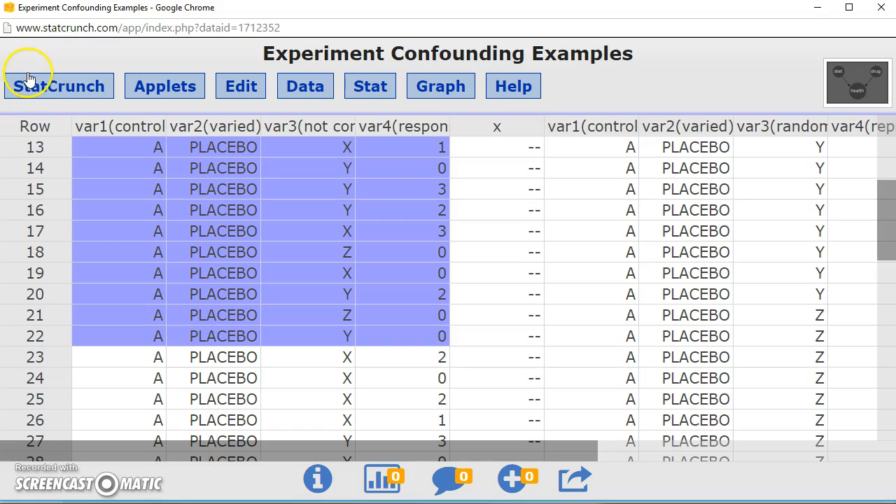
scroll(490, 210, "down", 3)
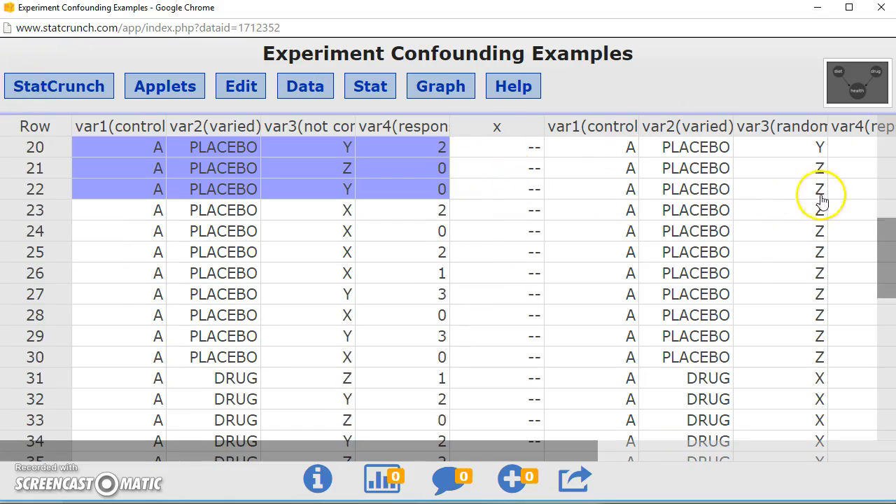
scroll(660, 371, "up", 5)
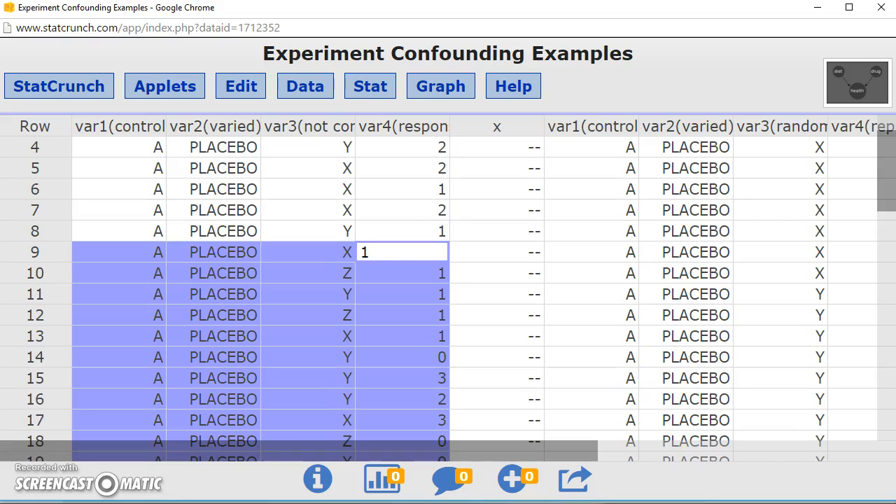
scroll(498, 113, "down", 1)
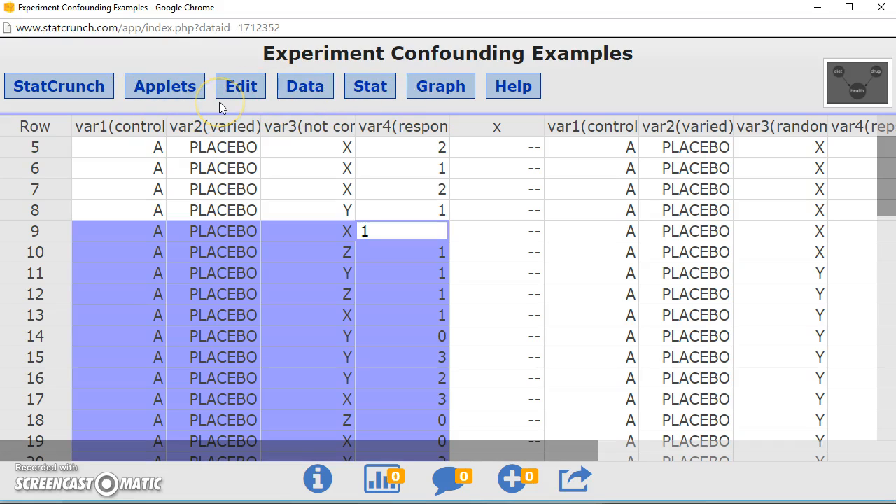
scroll(149, 129, "down", 5)
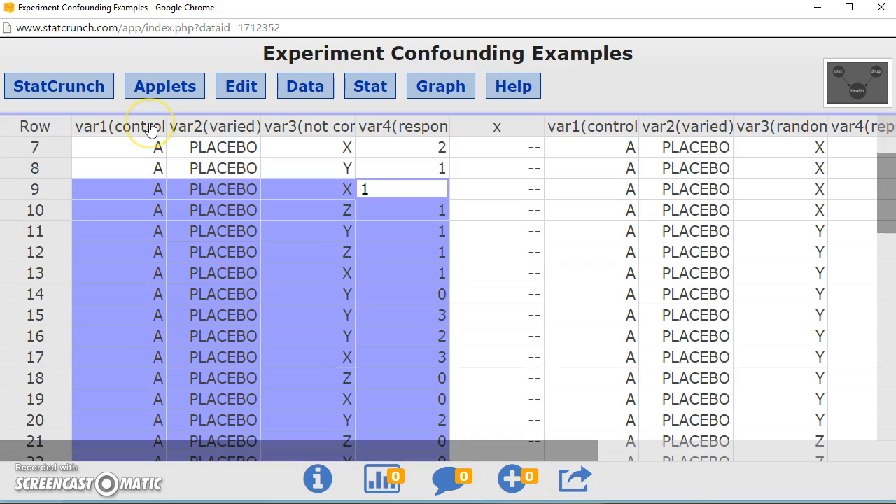
scroll(240, 124, "down", 5)
left_click_drag(880, 200, 884, 154)
scroll(227, 180, "down", 2)
left_click_drag(881, 350, 895, 143)
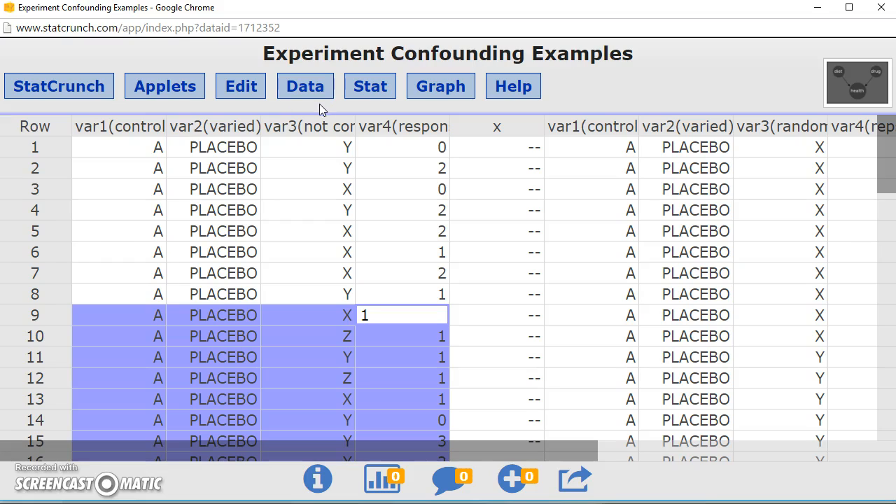
- Examine the uncontrolled var3 and response columns across the placebo and drug rows, highlighting "Confounding" in the data set title
scroll(316, 105, "down", 1)
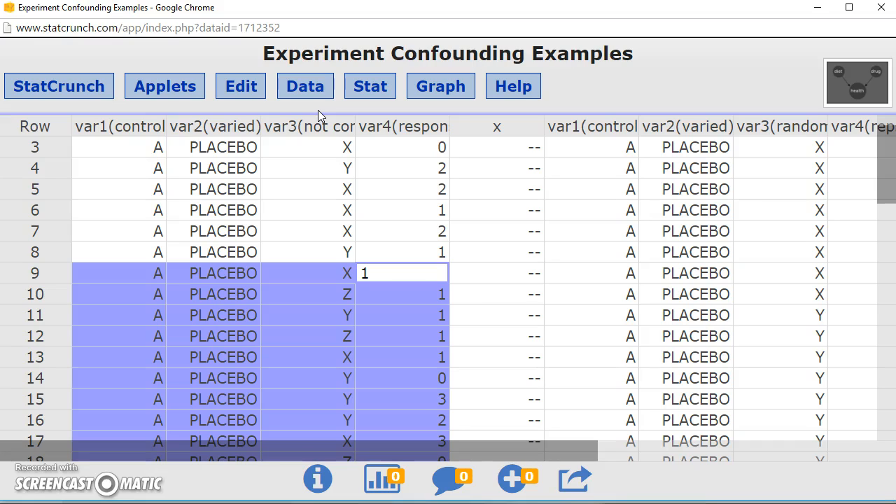
scroll(320, 161, "down", 2)
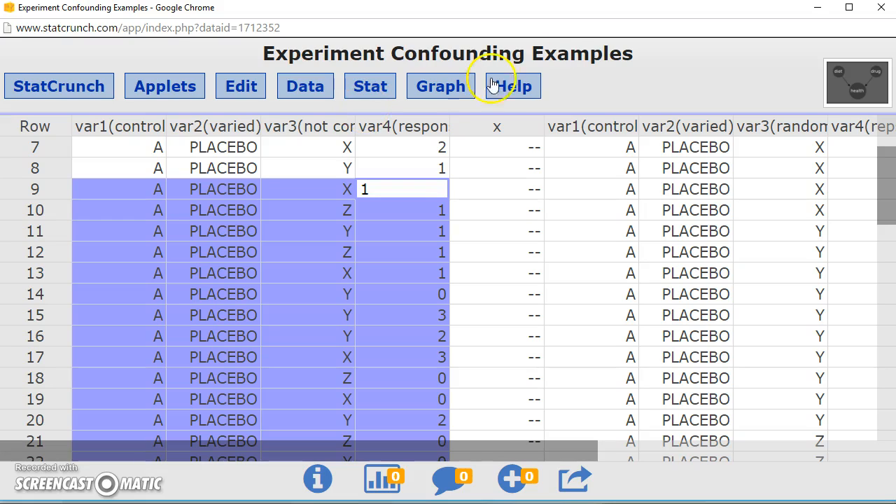
scroll(887, 175, "up", 3)
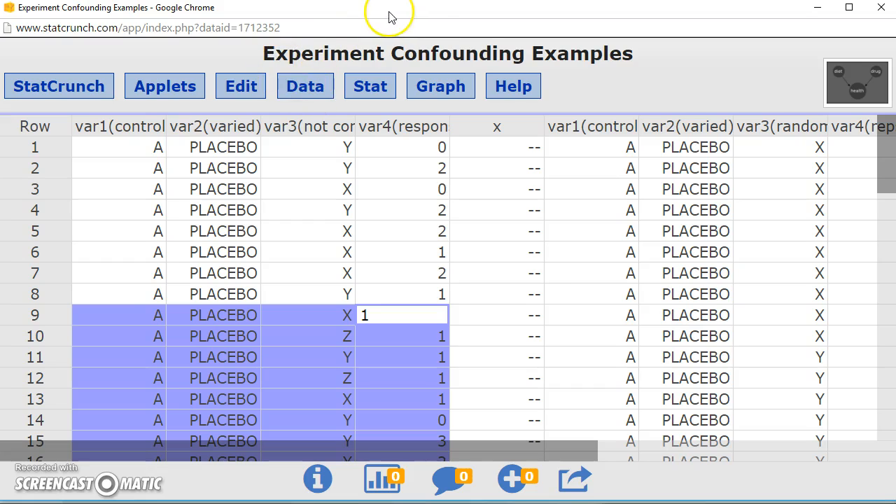
scroll(410, 150, "down", 2)
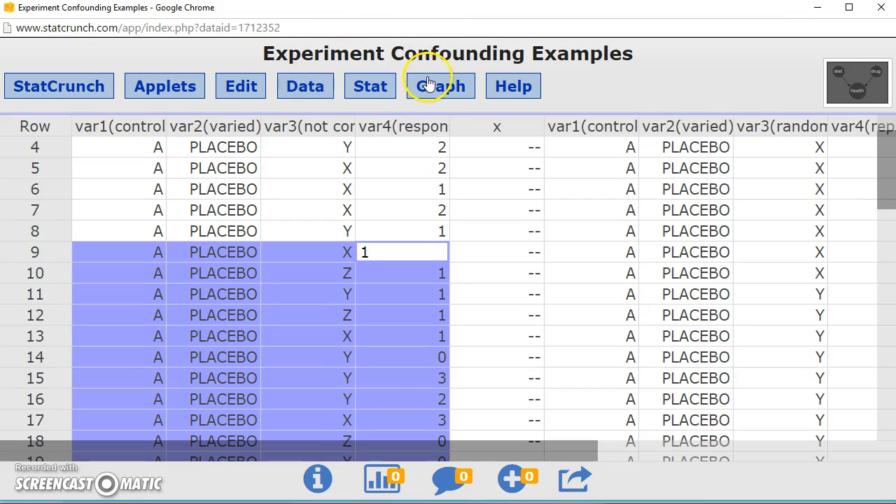
scroll(224, 136, "down", 1)
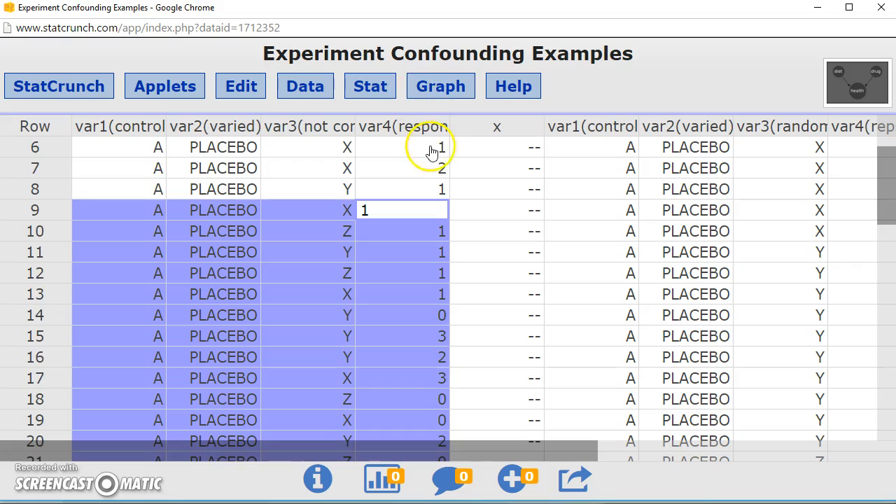
scroll(610, 185, "down", 3)
left_click_drag(891, 222, 893, 165)
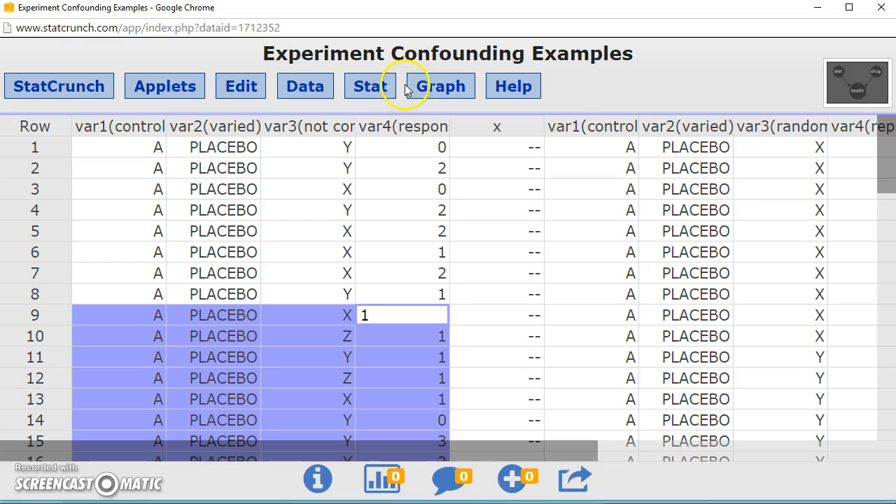
scroll(398, 126, "down", 1)
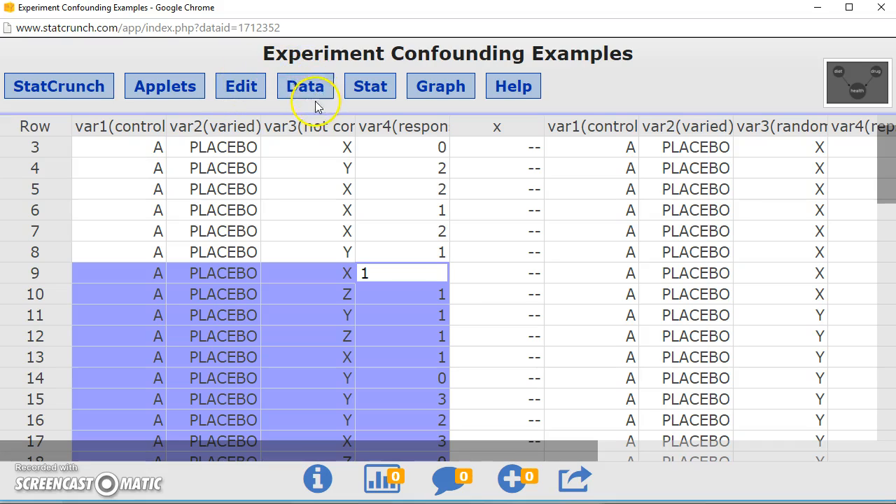
scroll(357, 124, "down", 3)
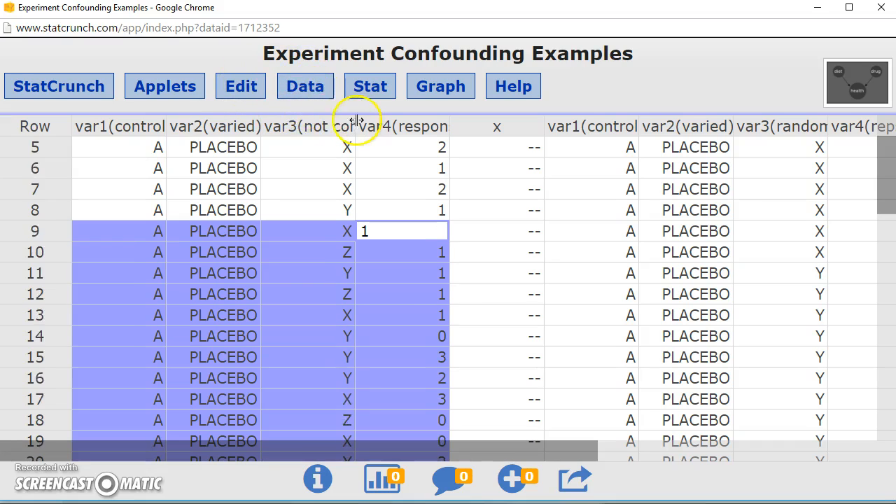
left_click_drag(392, 54, 517, 55)
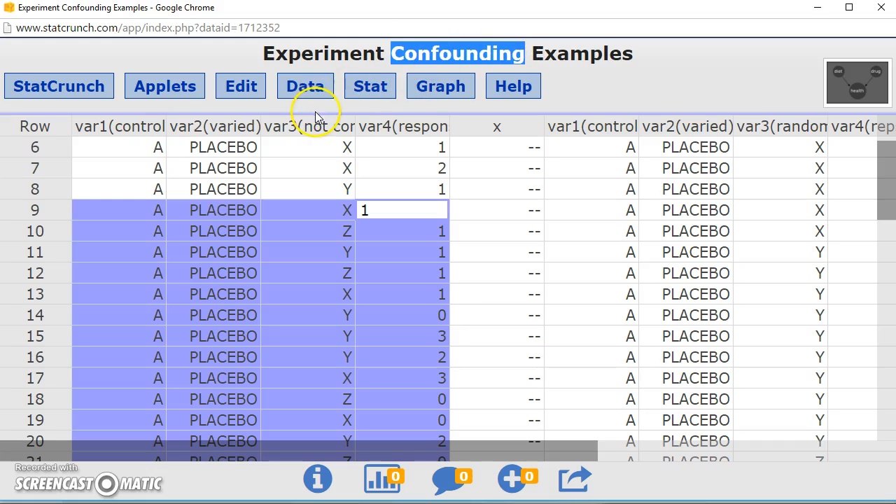
scroll(406, 117, "down", 2)
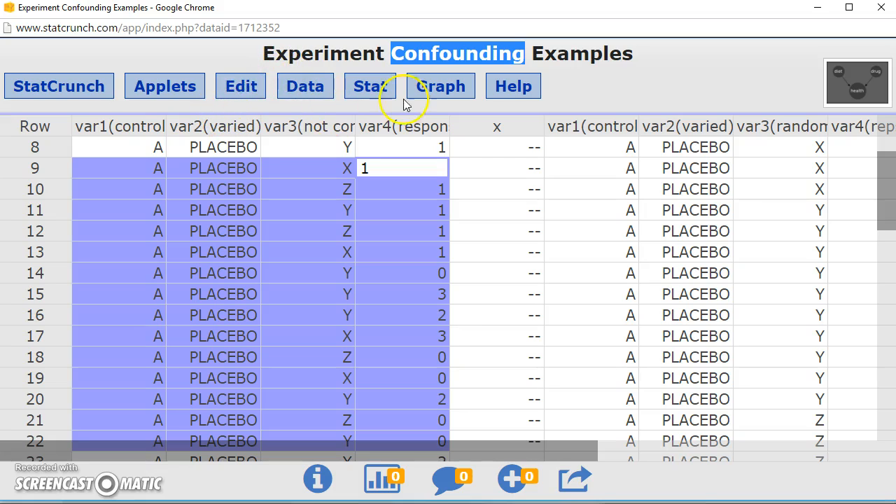
scroll(334, 126, "down", 7)
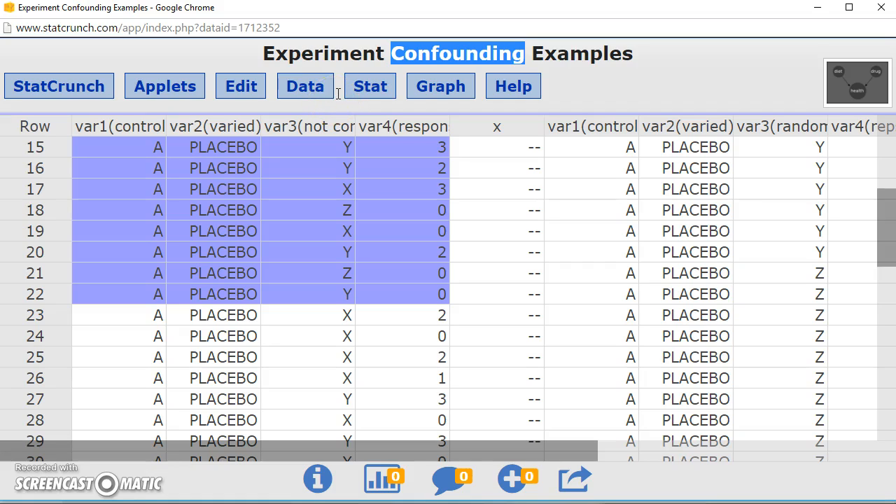
scroll(290, 176, "down", 8)
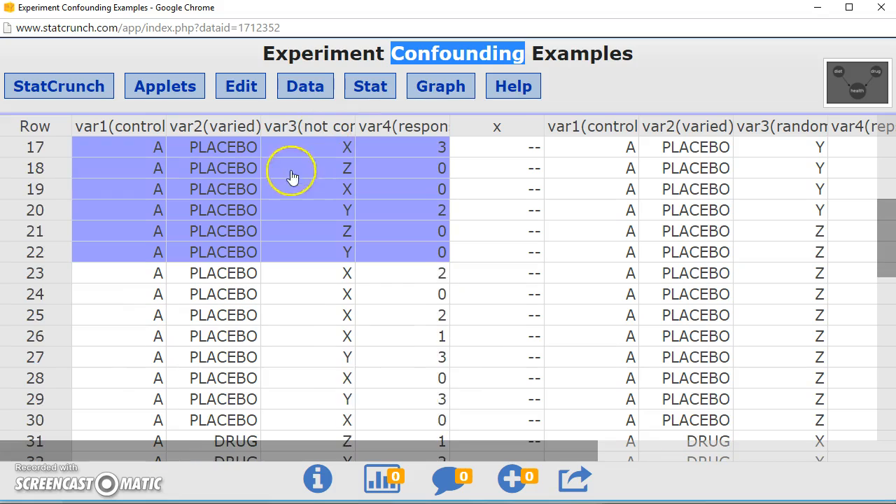
scroll(319, 123, "down", 10)
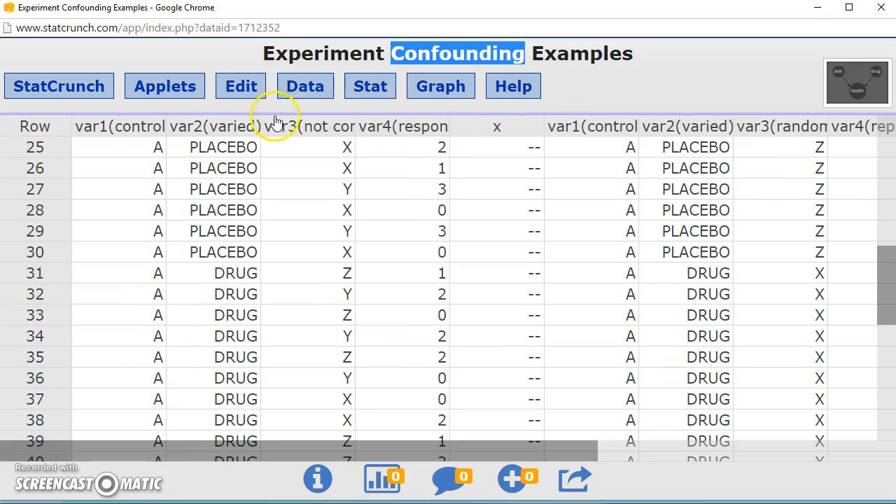
scroll(690, 360, "down", 3)
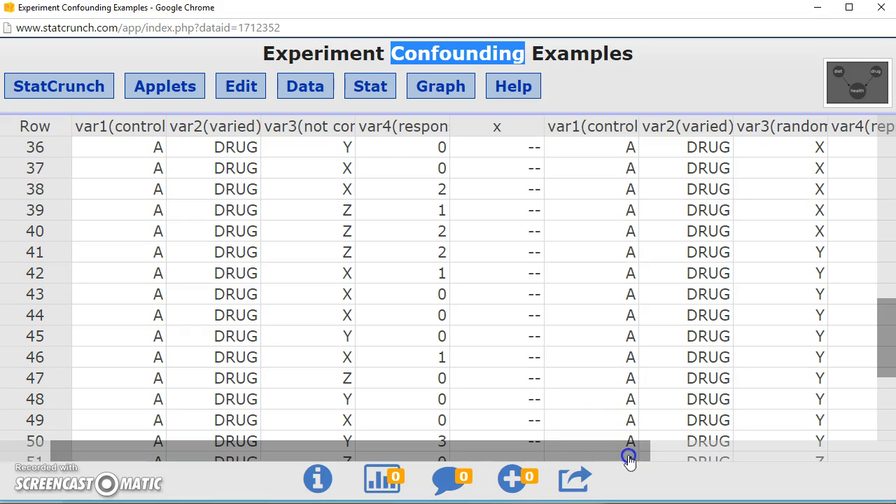
scroll(665, 290, "down", 6)
left_click_drag(870, 361, 887, 140)
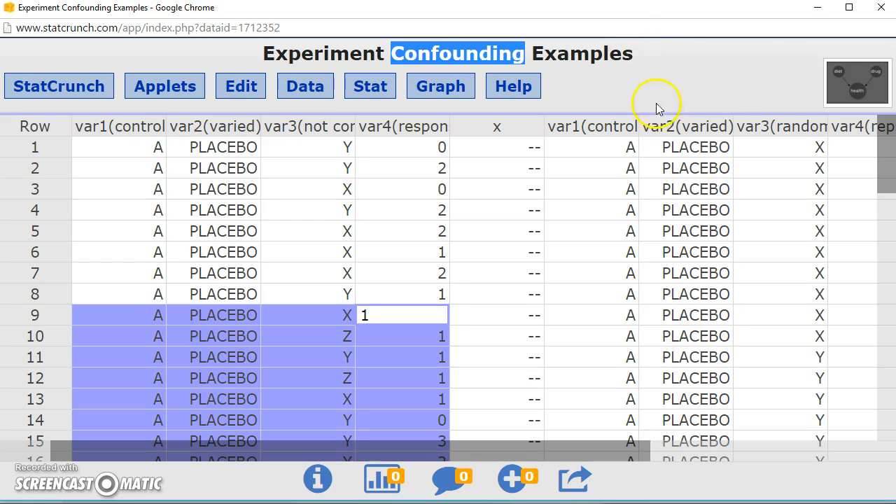
- Widen the var1(controlled) and var1(controlled) v2 columns to fit their full headings, and check their values down to the last data row
scroll(640, 123, "down", 4)
left_click_drag(661, 128, 710, 126)
scroll(676, 133, "down", 3)
scroll(710, 126, "down", 10)
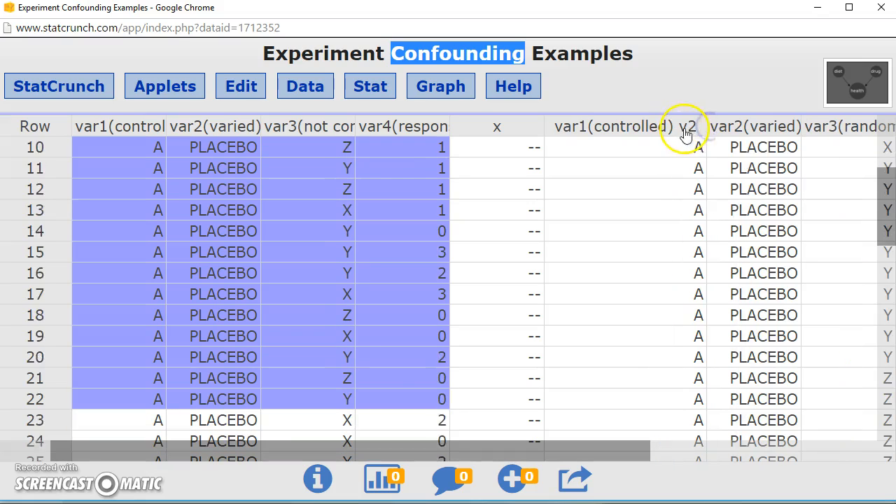
scroll(165, 129, "down", 1)
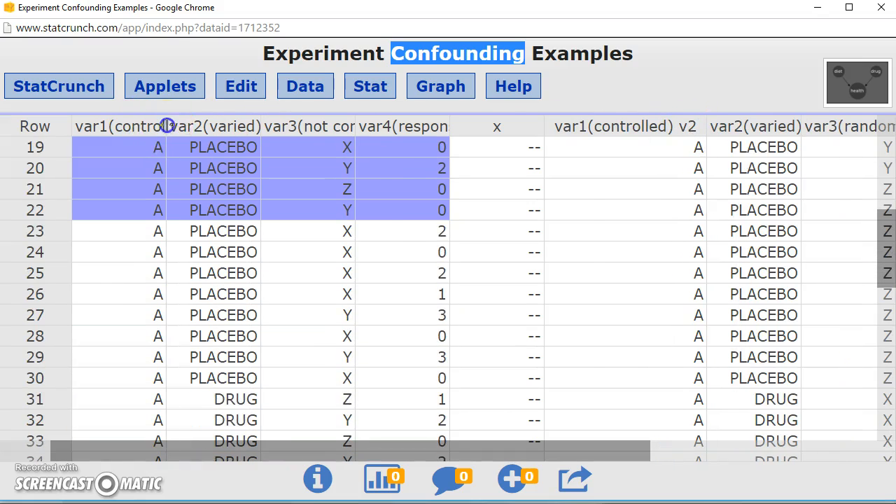
left_click_drag(168, 126, 212, 126)
scroll(126, 136, "down", 5)
scroll(630, 156, "down", 10)
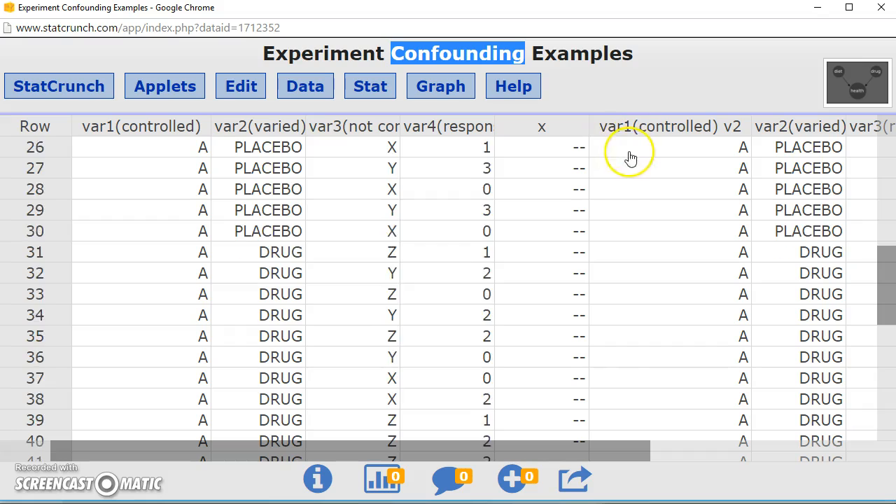
scroll(606, 134, "down", 10)
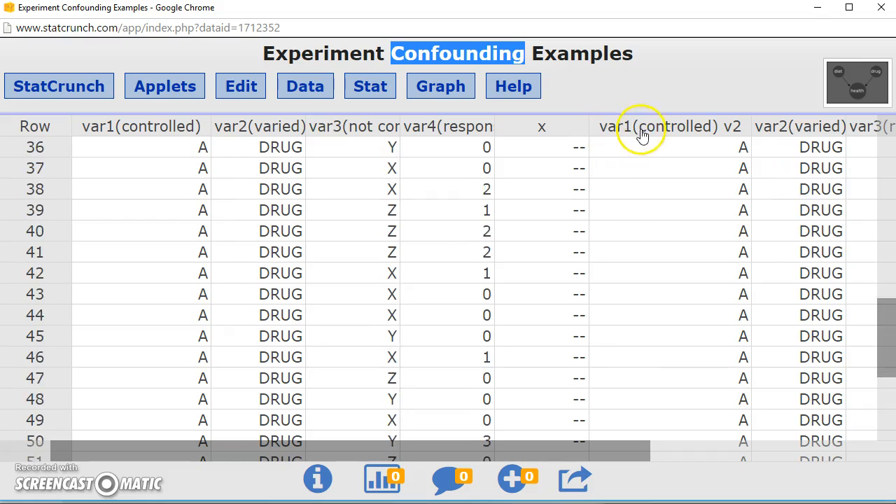
scroll(691, 133, "down", 9)
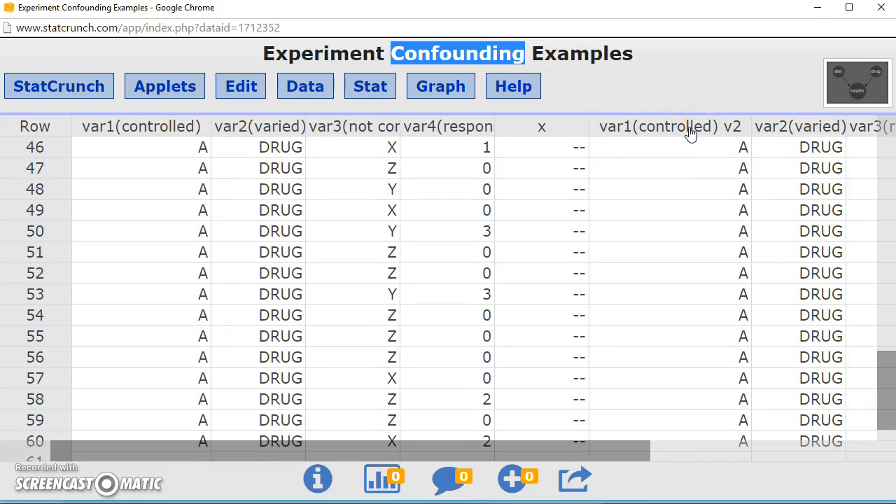
scroll(364, 125, "down", 10)
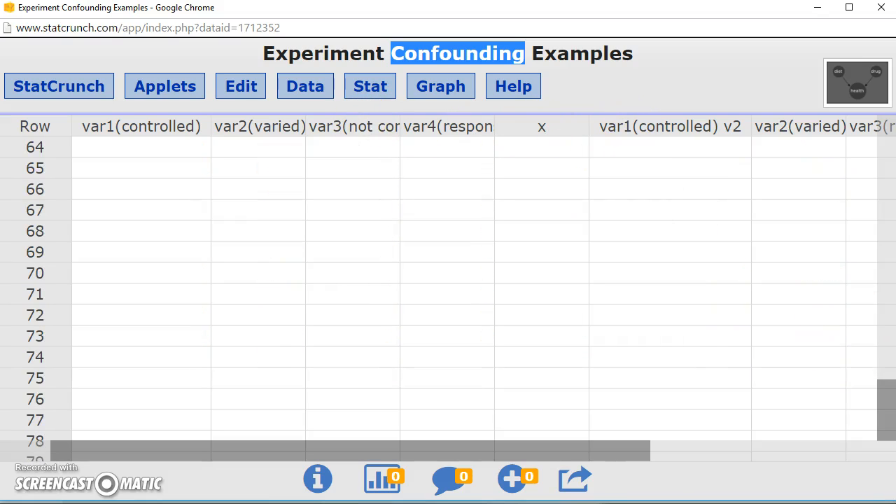
scroll(448, 294, "up", 20)
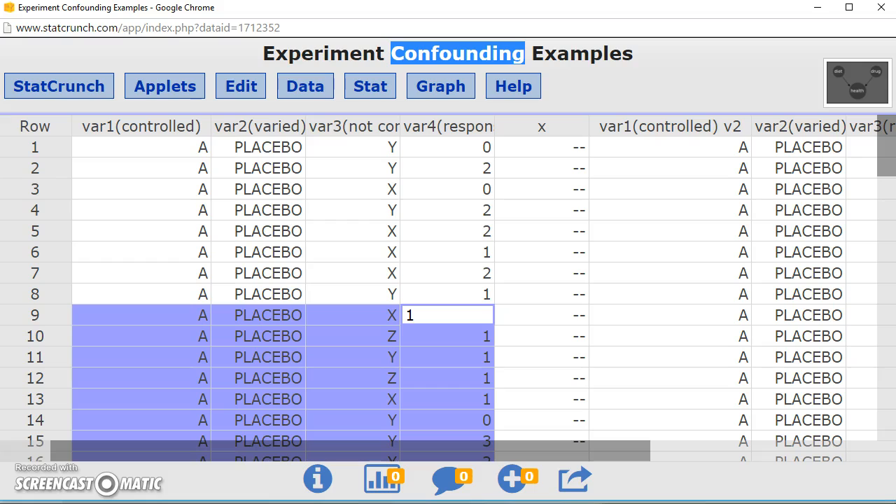
- Examine the second study's columns beside the first study's, and read the quiz questions on the first study's average response by placebo and drug
scroll(620, 124, "down", 5)
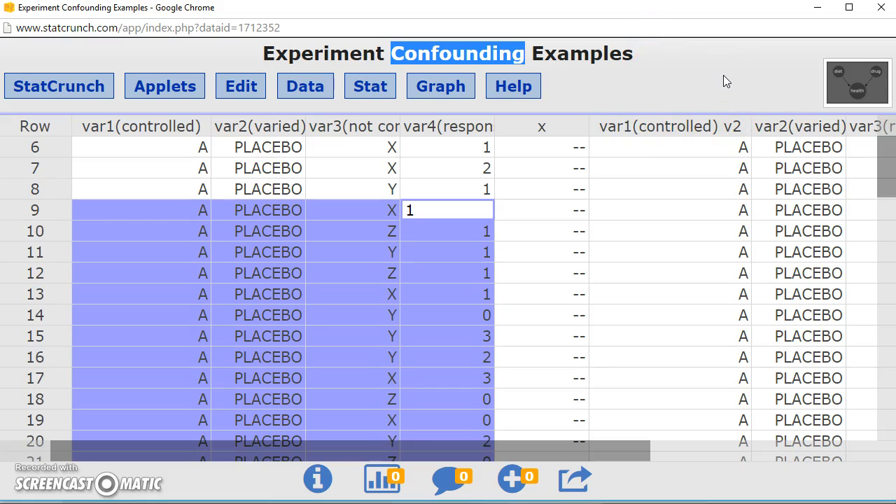
left_click(889, 89)
left_click_drag(673, 466, 837, 484)
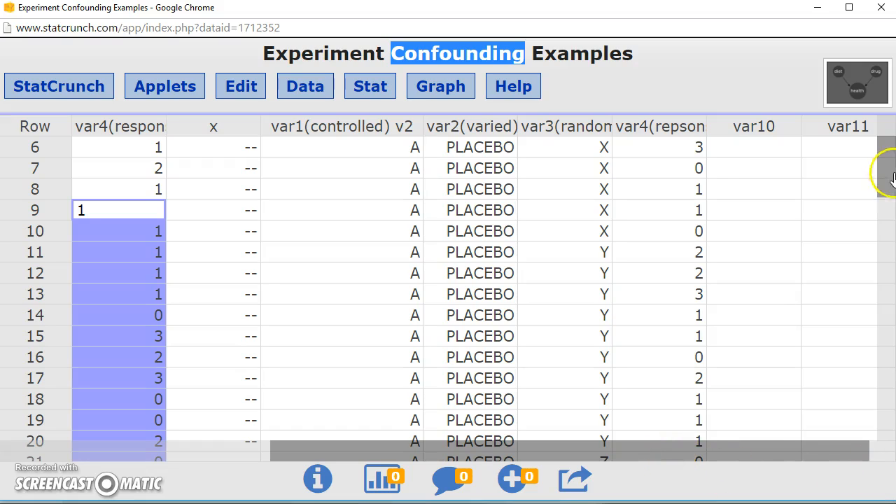
left_click_drag(839, 456, 327, 450)
left_click(140, 148)
scroll(170, 218, "up", 3)
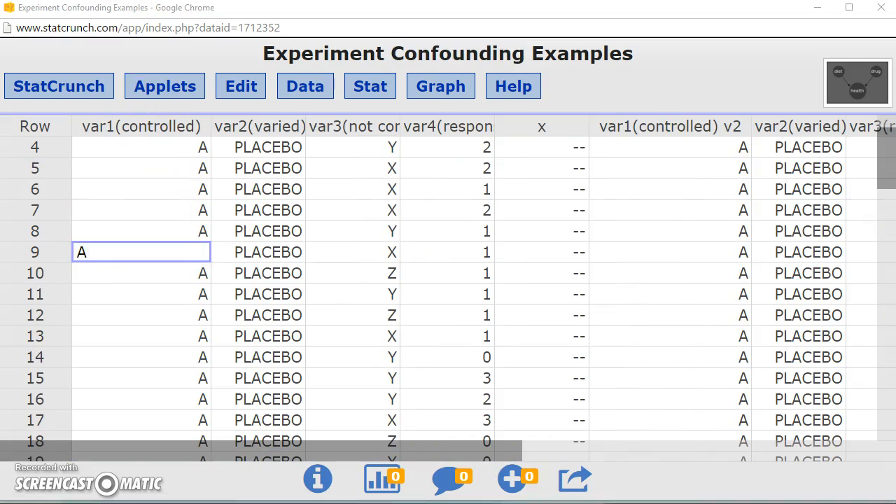
key("alt+Tab")
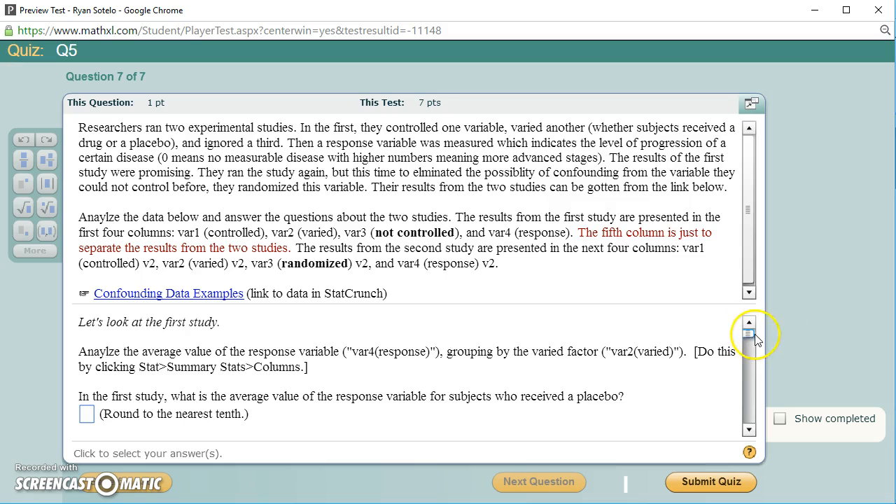
mouse_move(752, 335)
left_mouse_down()
mouse_move(740, 429)
mouse_move(752, 334)
left_mouse_up()
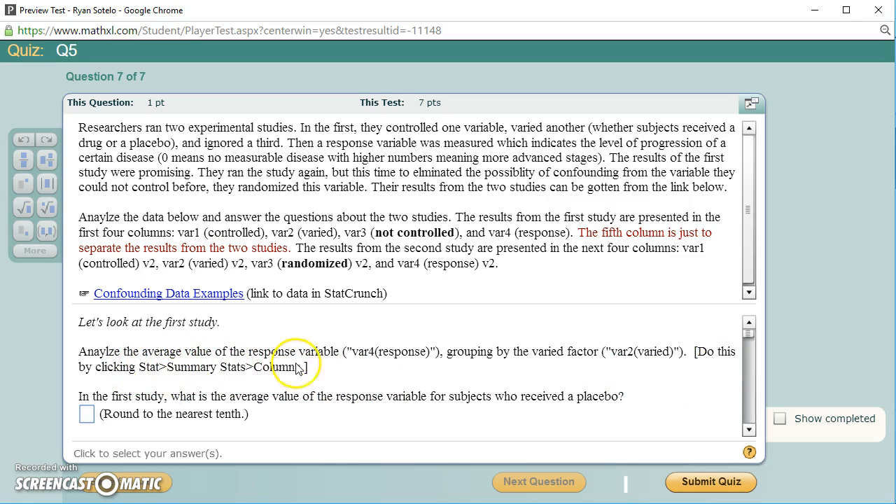
scroll(347, 354, "down", 3)
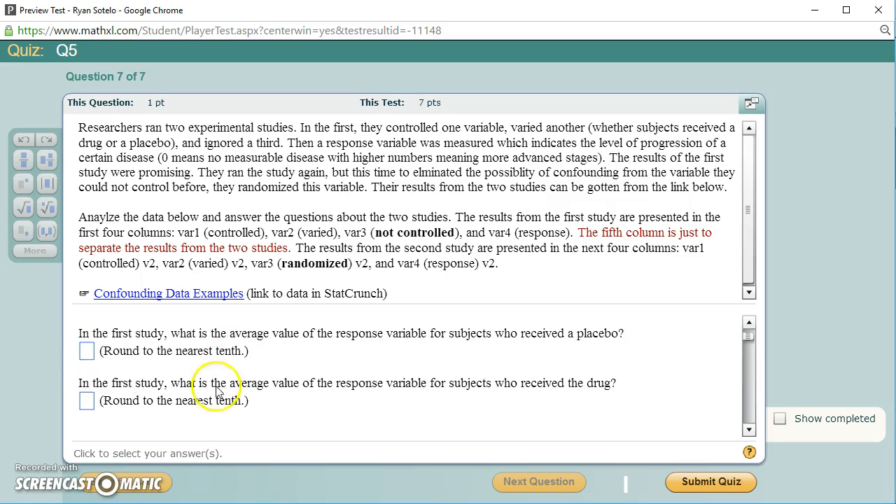
scroll(253, 373, "up", 1)
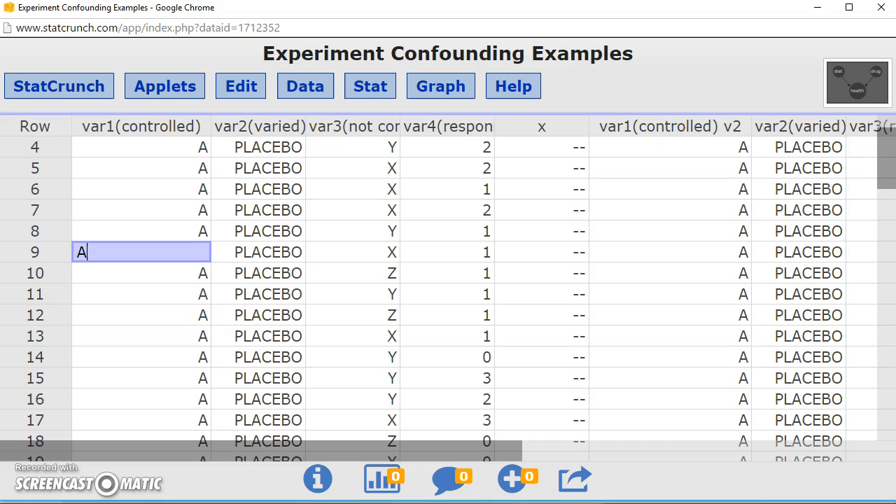
scroll(278, 431, "down", 1)
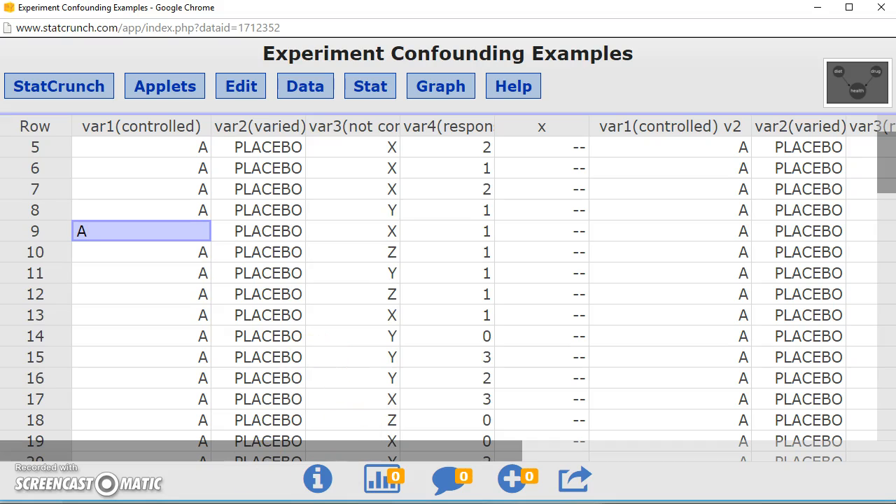
- Compute column summary statistics for var4(response), grouped by var2(varied)
left_click(367, 85)
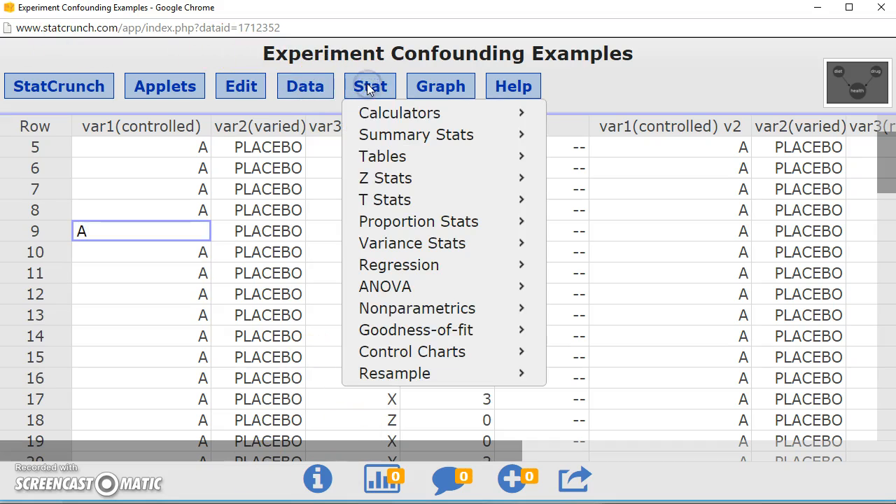
mouse_move(391, 135)
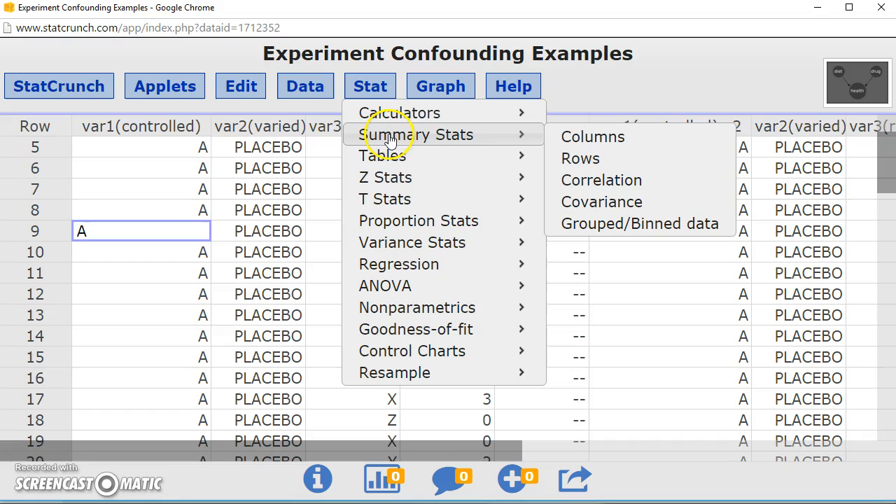
left_click(593, 139)
left_click_drag(418, 76, 405, 119)
left_click(276, 152)
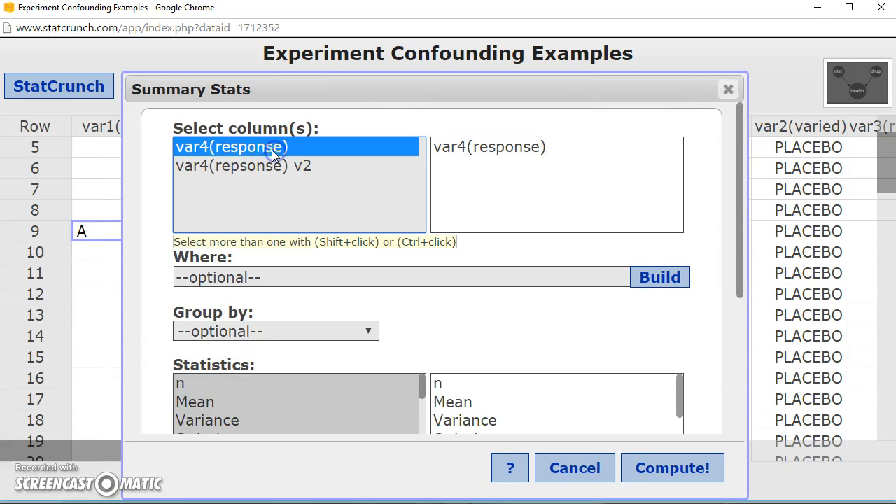
left_click(204, 142)
left_click(297, 331)
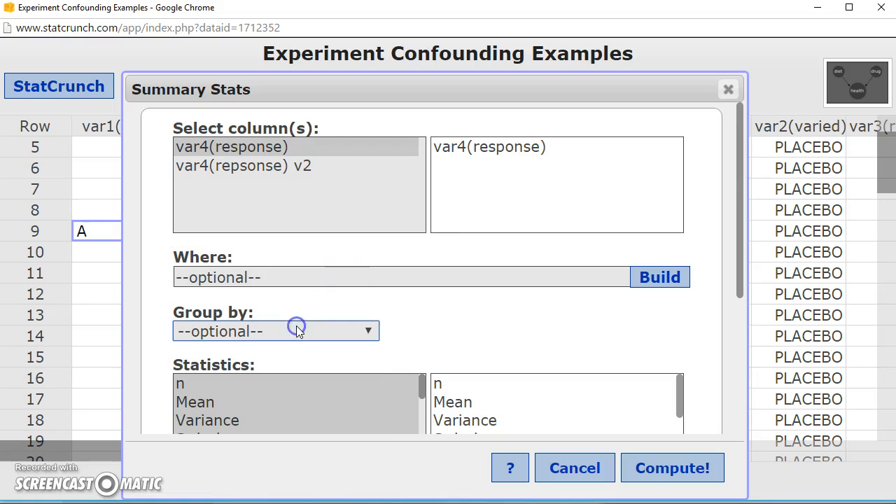
key("Down")
key("Down")
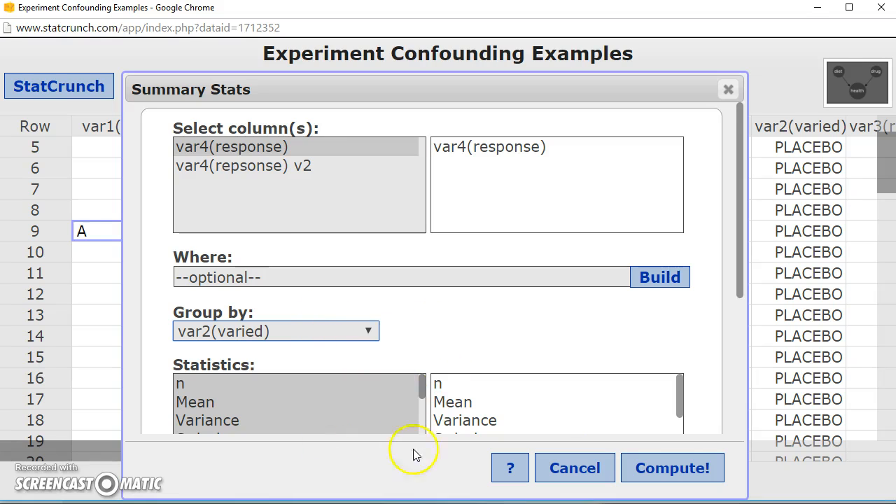
left_click(664, 469)
- Move the summary statistics window higher over the data table and examine the mean response of the drug and placebo groups
scroll(444, 266, "right", 2)
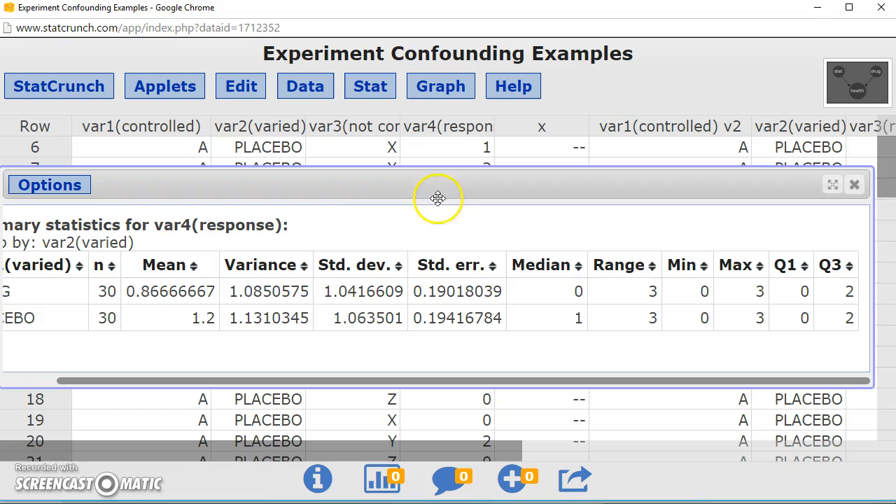
left_click_drag(345, 379, 1, 381)
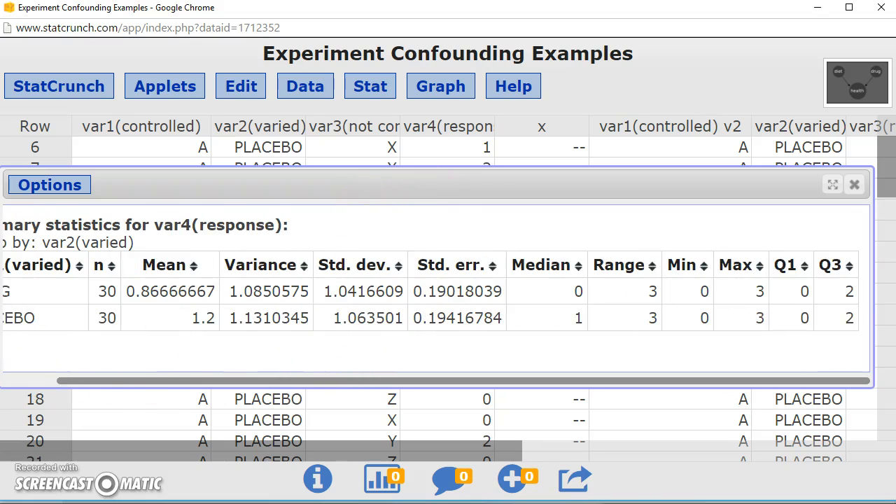
left_click_drag(280, 380, 122, 384)
left_click_drag(260, 186, 282, 136)
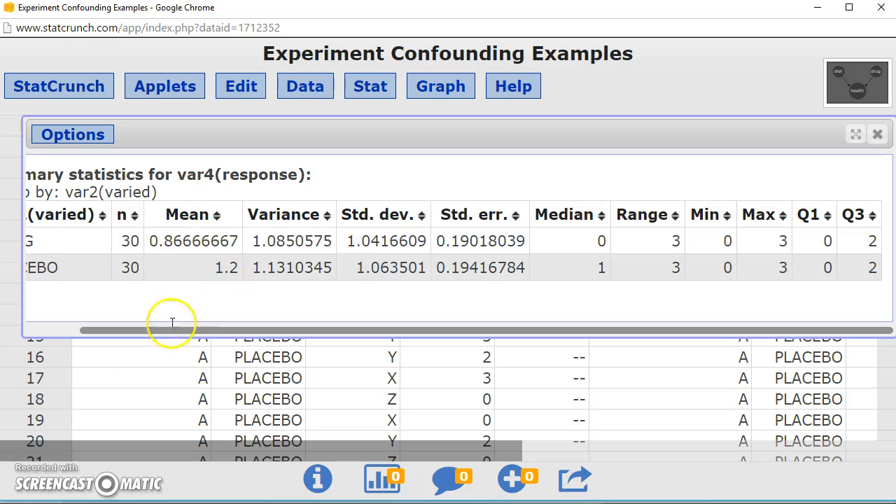
scroll(170, 343, "down", 1)
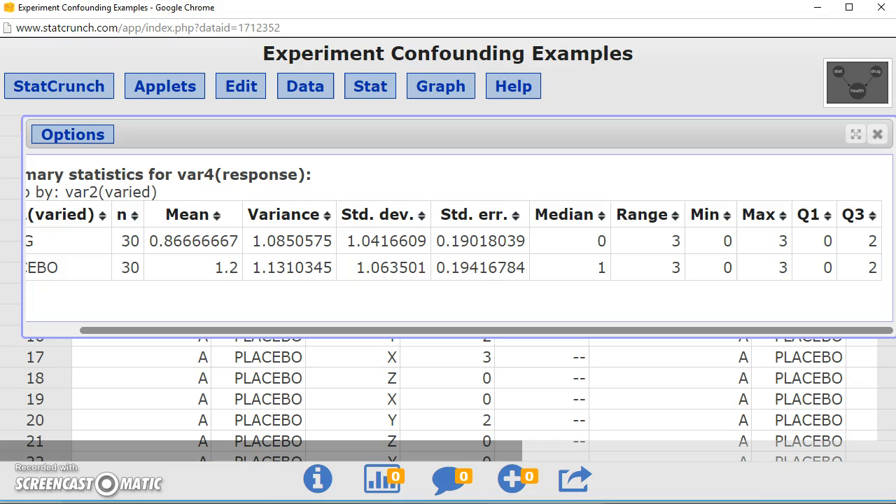
- In the quiz, enter 1.2 as the first study's average response for placebo subjects and .9 for drug subjects
key("alt+Tab")
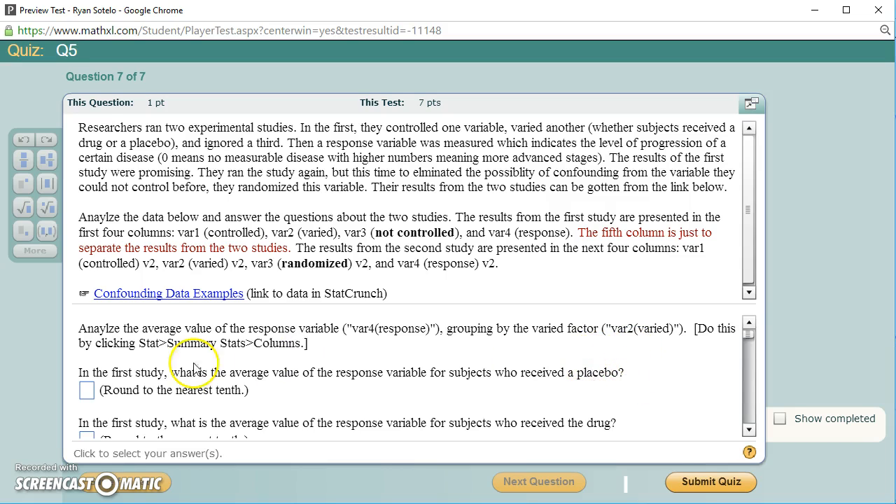
left_click(87, 392)
type("1.2")
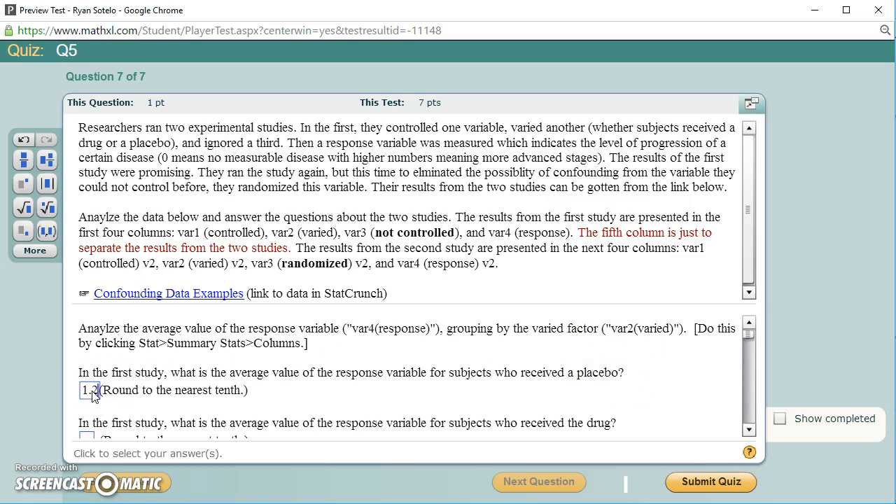
scroll(91, 420, "down", 1)
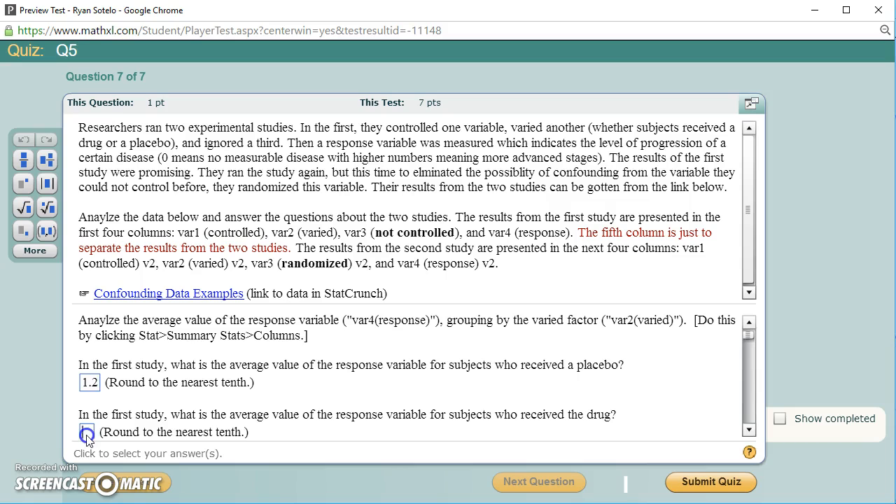
left_click(86, 434)
type(".9")
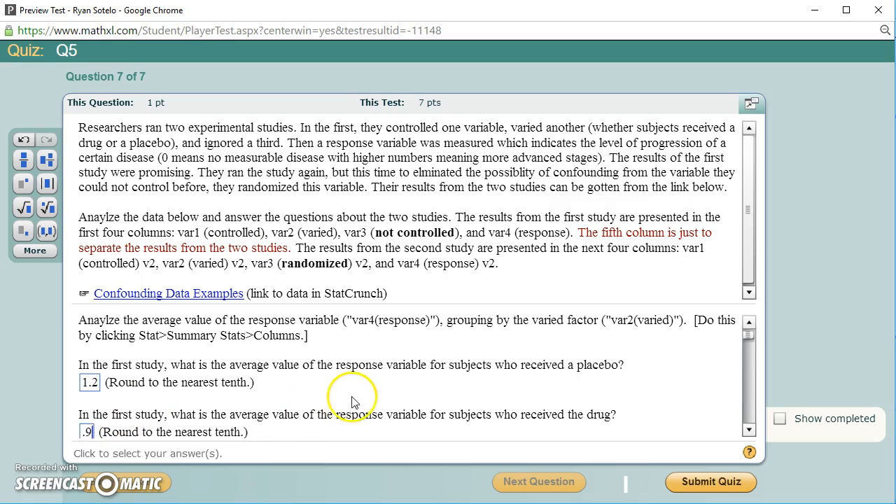
- Read the quiz questions on the first study's average response for subject types X, Y and Z, and return to StatCrunch
scroll(297, 394, "down", 3)
scroll(312, 374, "down", 1)
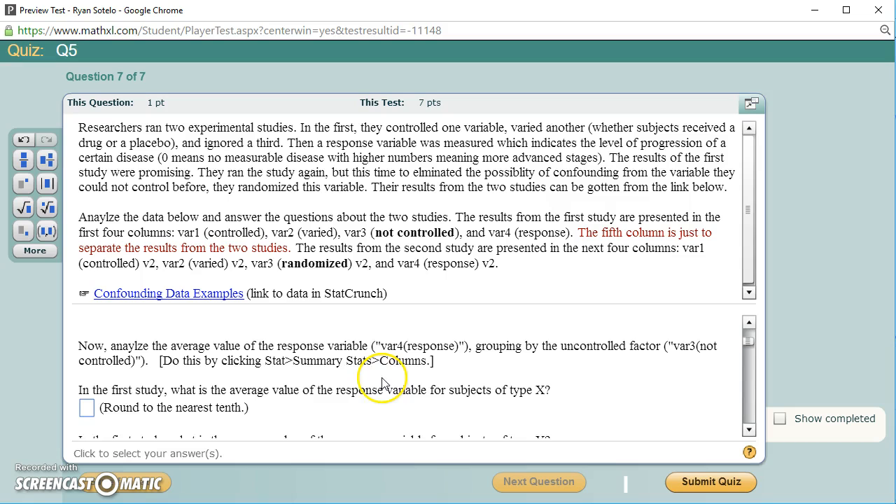
scroll(378, 382, "down", 1)
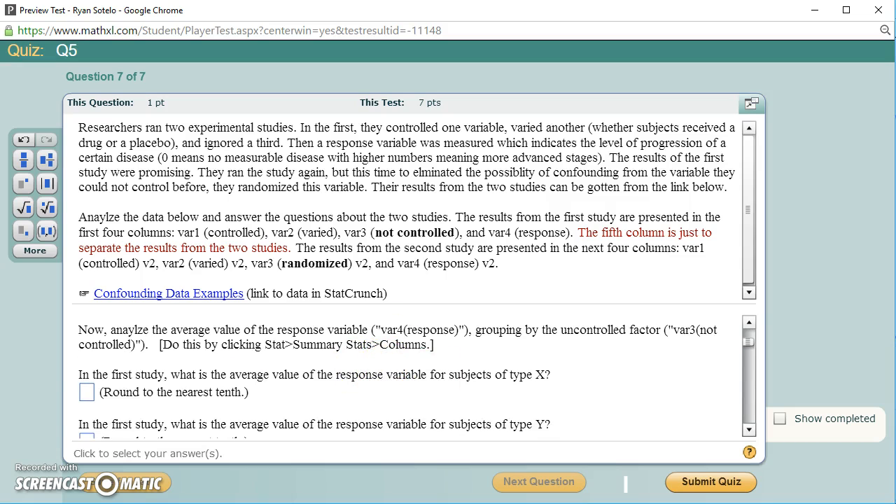
key("alt+Tab")
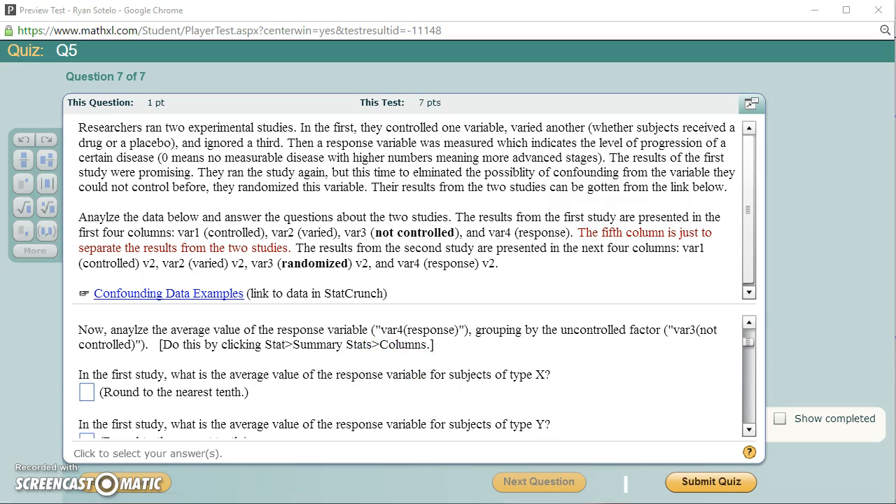
left_click(266, 379)
scroll(268, 371, "down", 2)
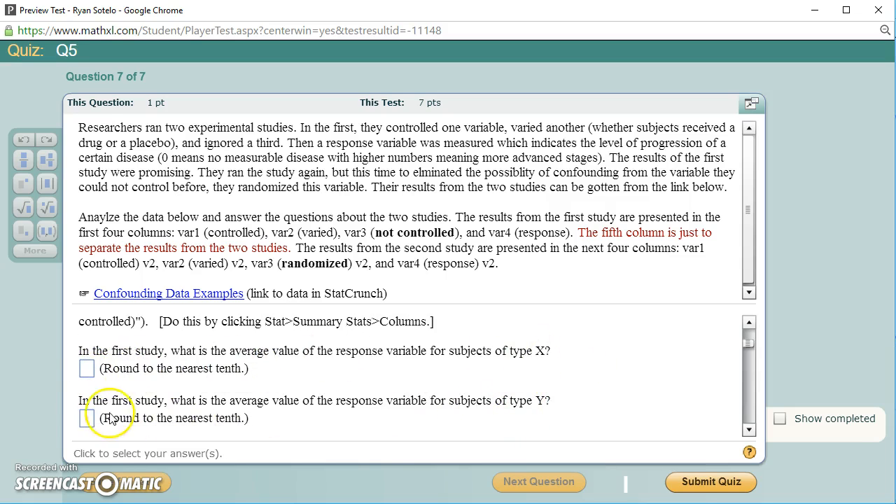
scroll(373, 412, "down", 3)
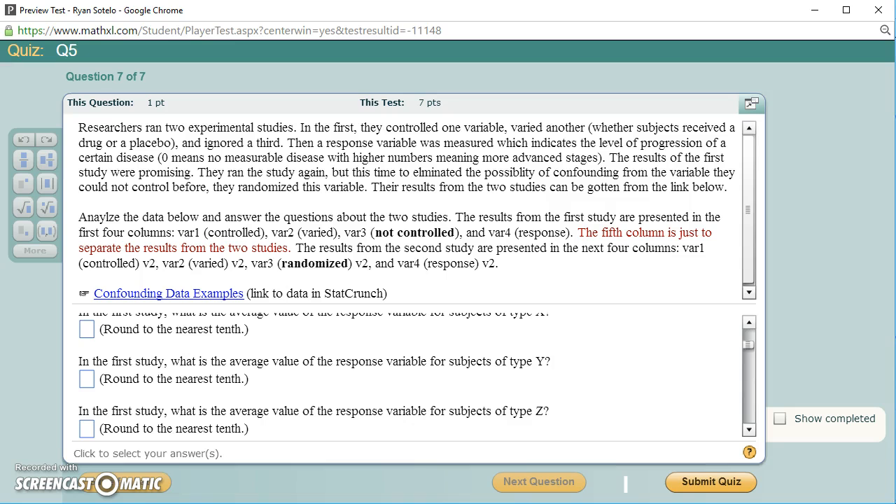
key("alt+Tab")
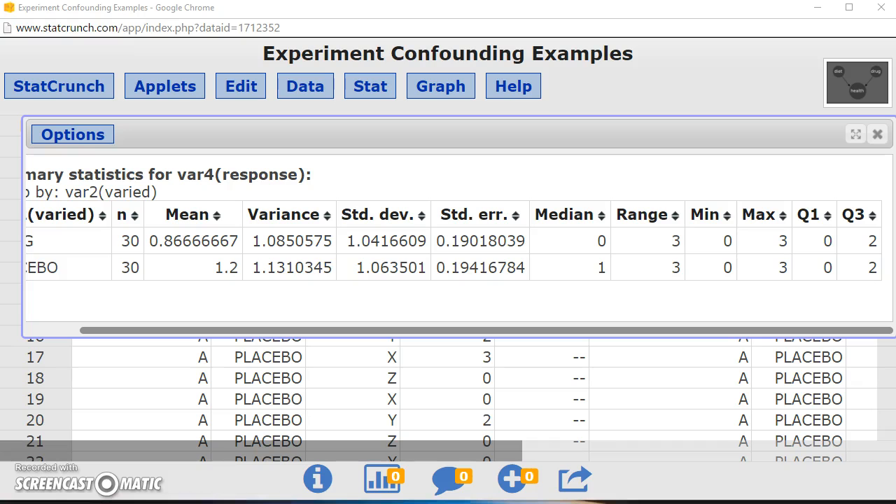
left_click_drag(245, 330, 163, 331)
left_click_drag(231, 142, 222, 134)
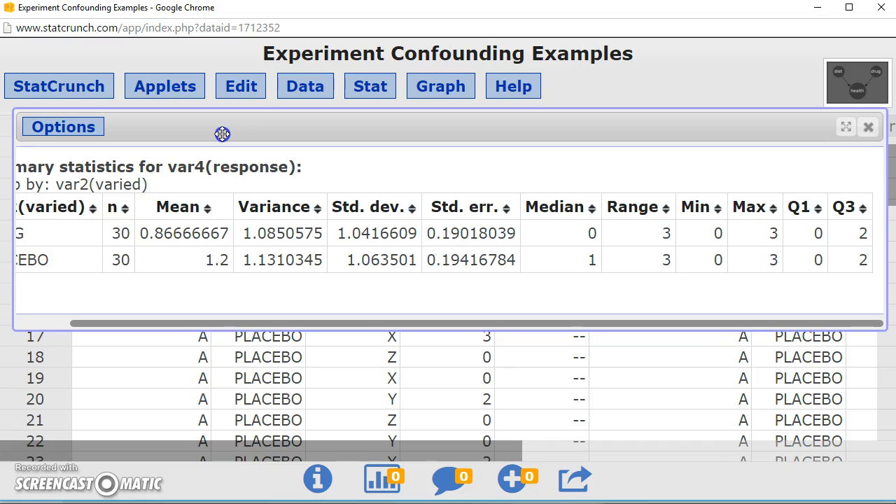
left_click(95, 133)
left_click(87, 148)
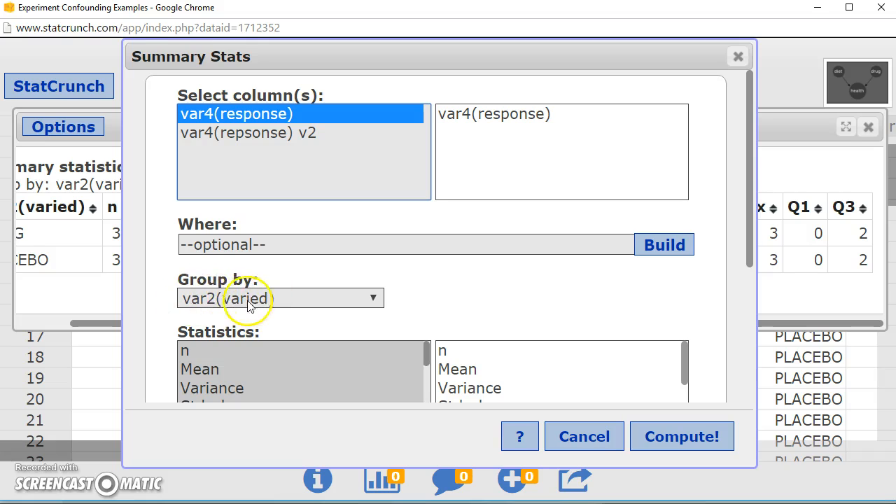
left_click(585, 437)
- Reduce the StatCrunch page zoom to 100% so more of the data table and summary statistics fit on screen
scroll(690, 380, "down", 2)
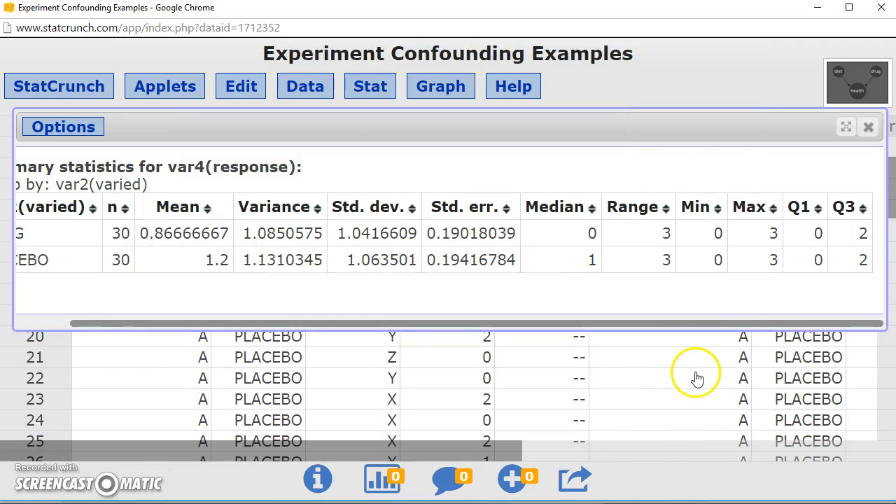
scroll(546, 354, "down", 4)
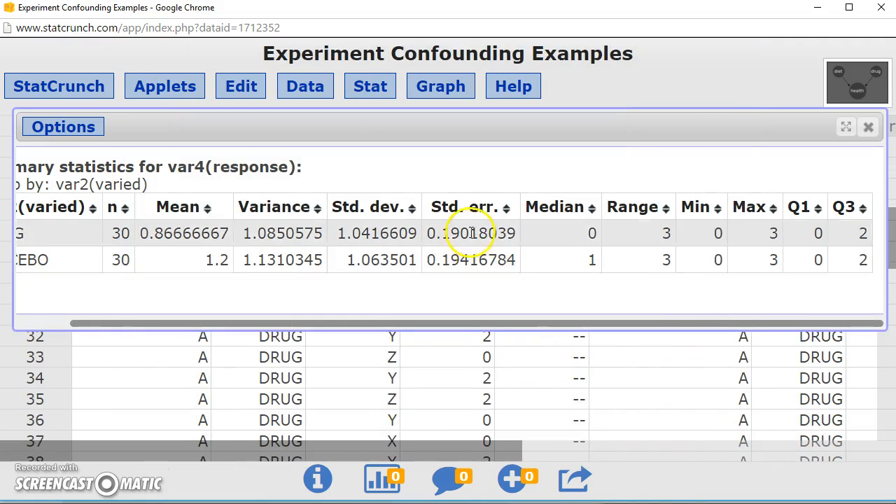
key("ctrl+minus")
key("ctrl+minus")
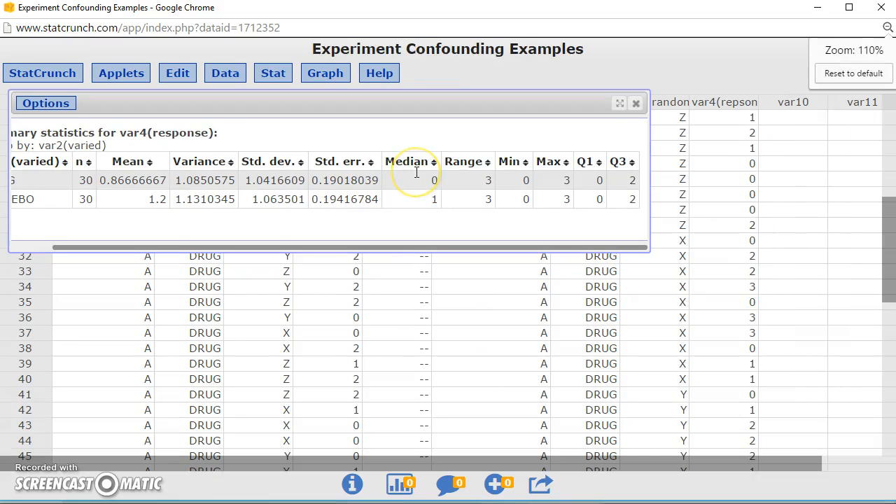
key("ctrl+minus")
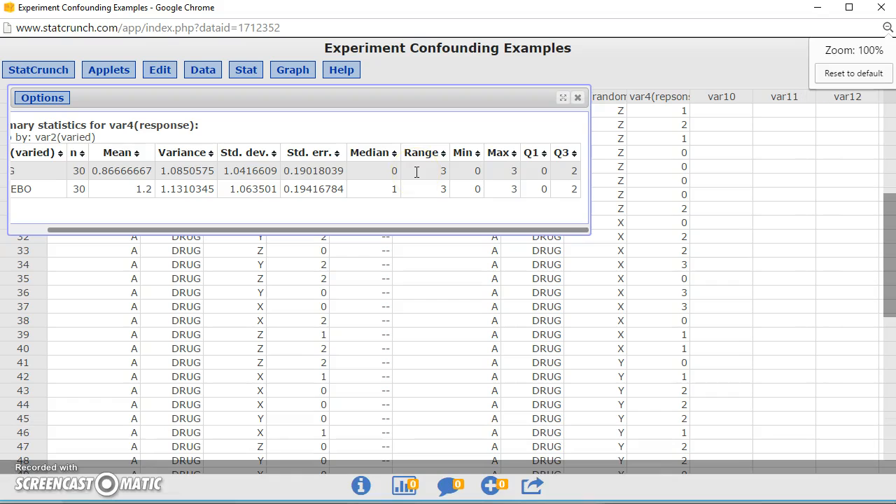
- Compute column summary statistics for var4(response), grouped by var3(not controlled)
left_click(254, 76)
mouse_move(266, 103)
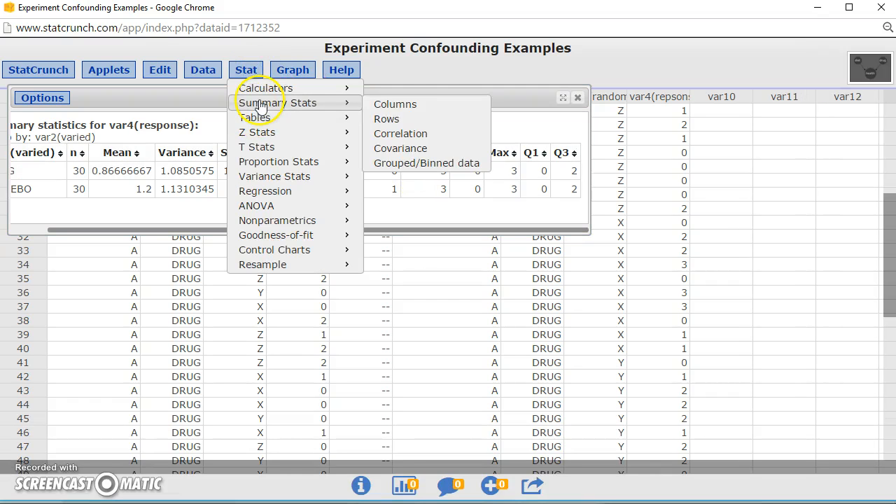
left_click(432, 105)
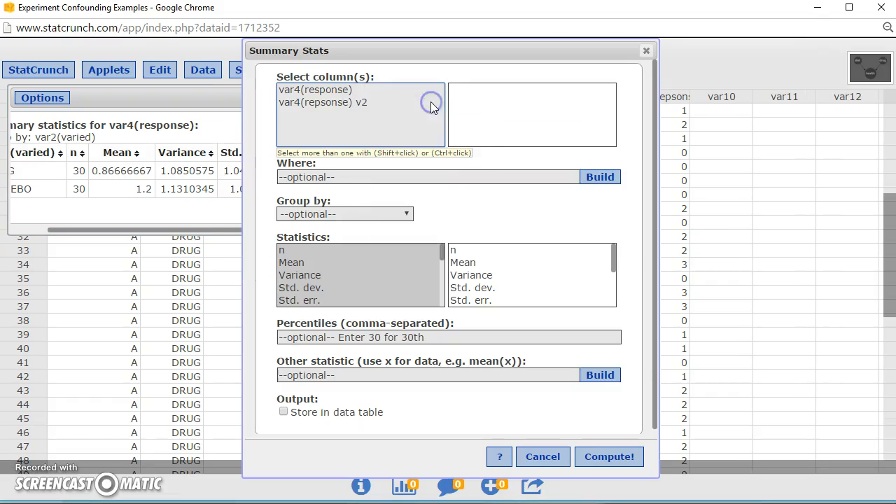
left_click(351, 91)
left_click(350, 214)
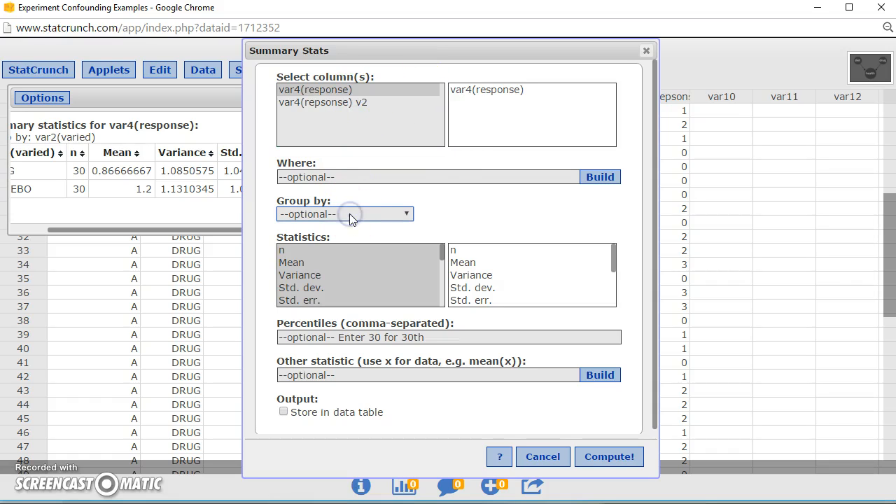
key("Down")
key("Down")
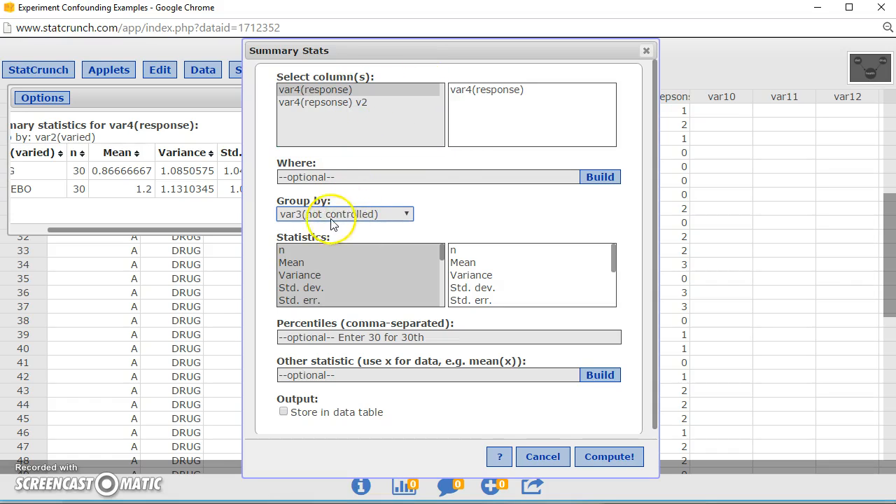
left_click(610, 456)
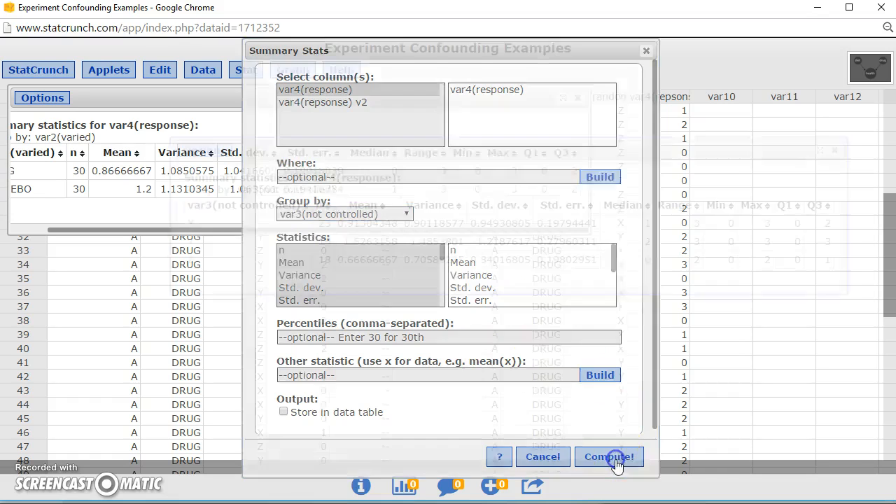
- Place the new statistics window below the earlier one and examine the mean response of types X, Y and Z
left_click_drag(534, 152, 371, 252)
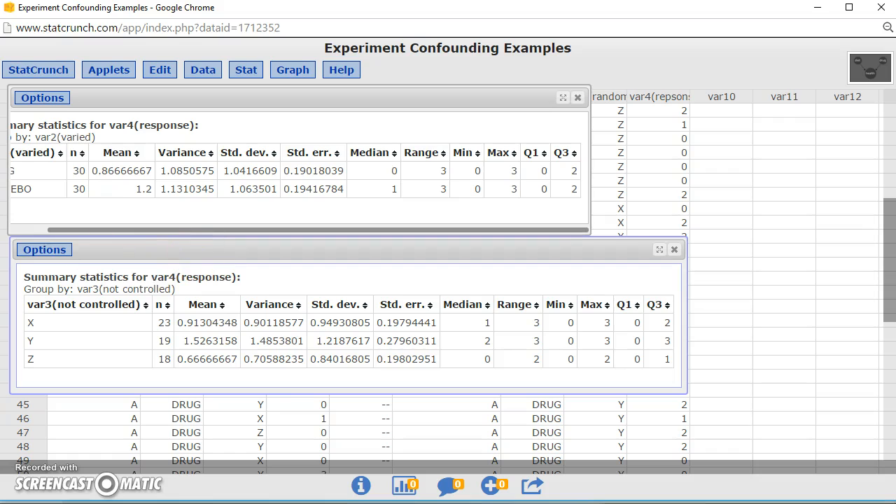
scroll(204, 357, "down", 1)
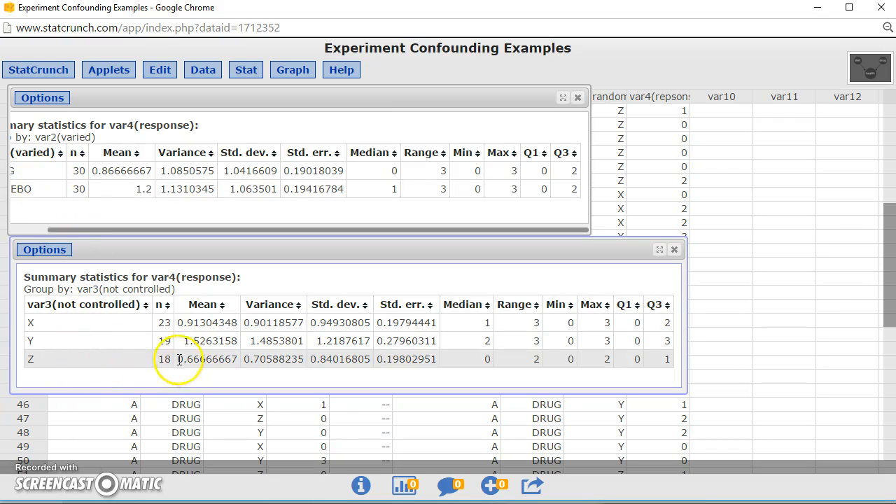
scroll(110, 400, "down", 1)
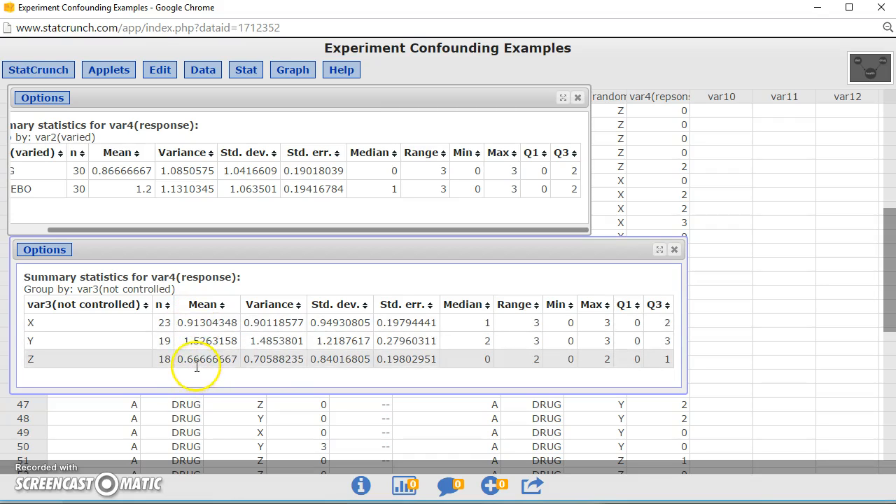
scroll(20, 431, "down", 1)
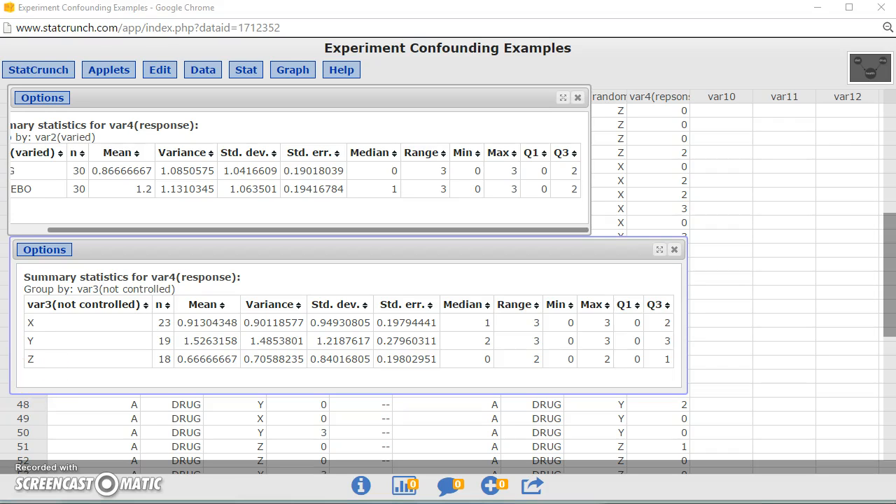
- Switch to the quiz and enter the first study's average responses: .9 for type X, 1.5 for type Y and .7 for type Z
key("alt+Tab")
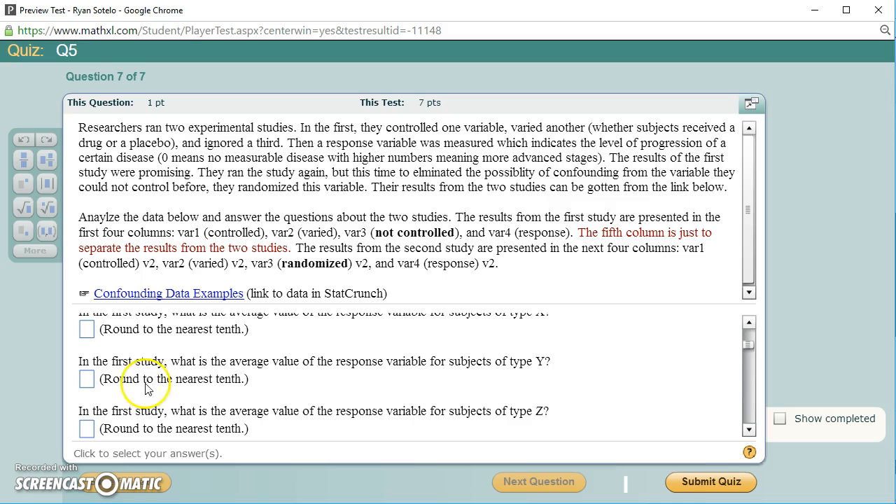
left_click(87, 329)
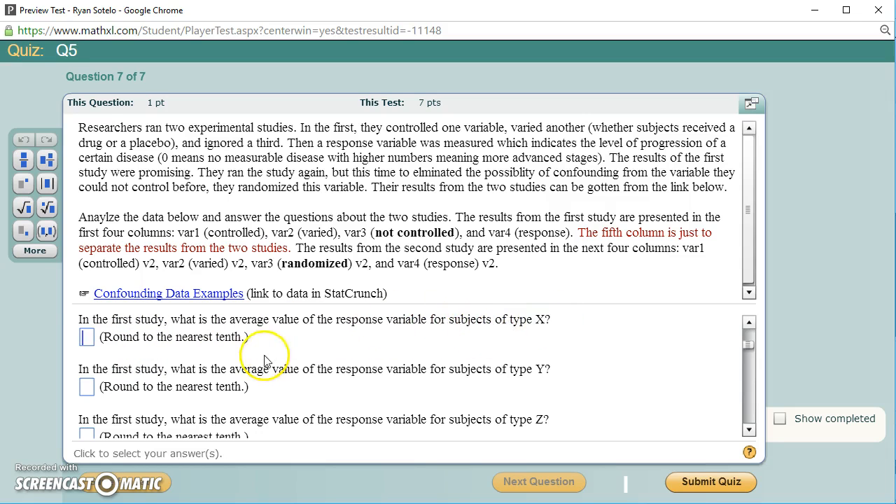
type(".9")
type("1.5")
left_click(96, 442)
left_click(90, 436)
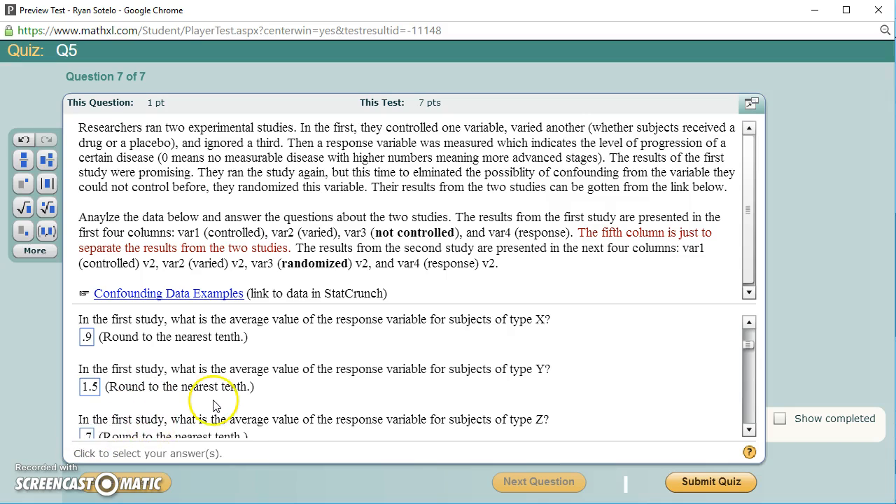
type(".7")
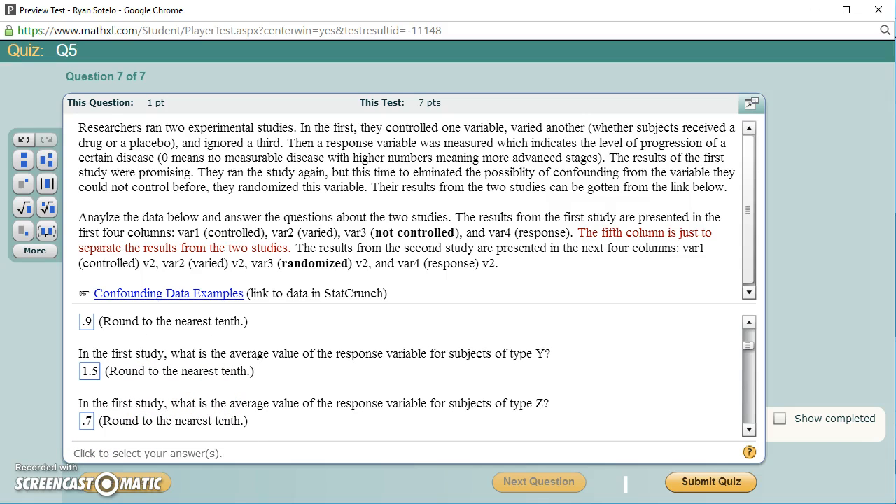
- Read the quiz's bar chart instructions and the questions on how many drug subjects in the first study were of each type
scroll(304, 380, "down", 3)
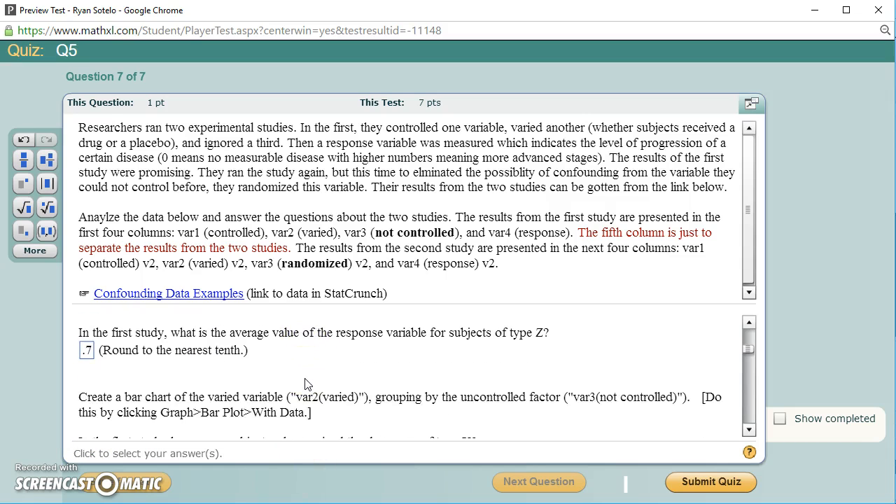
scroll(306, 384, "up", 3)
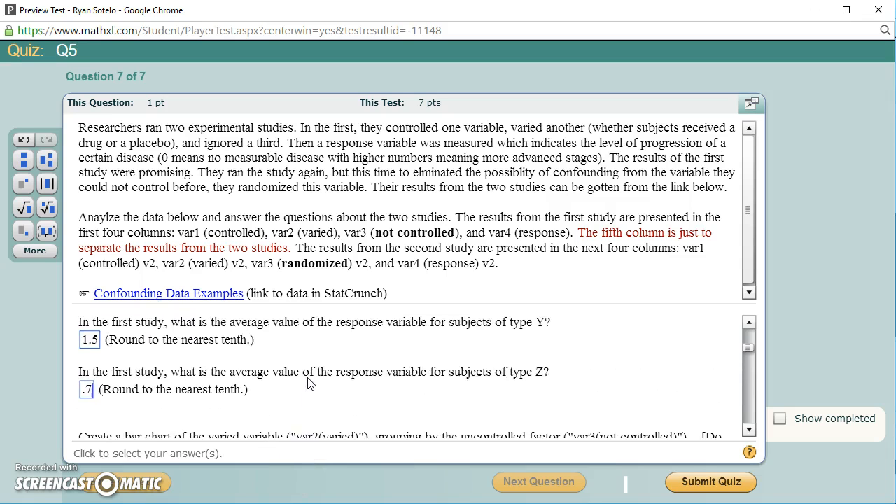
scroll(308, 382, "down", 3)
scroll(308, 383, "down", 3)
left_click(290, 372)
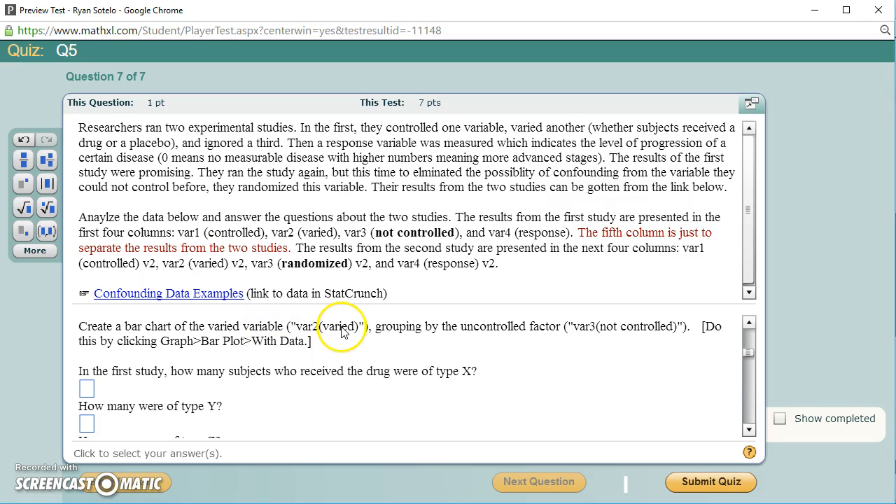
scroll(624, 362, "down", 1)
scroll(626, 362, "up", 3)
scroll(319, 396, "down", 3)
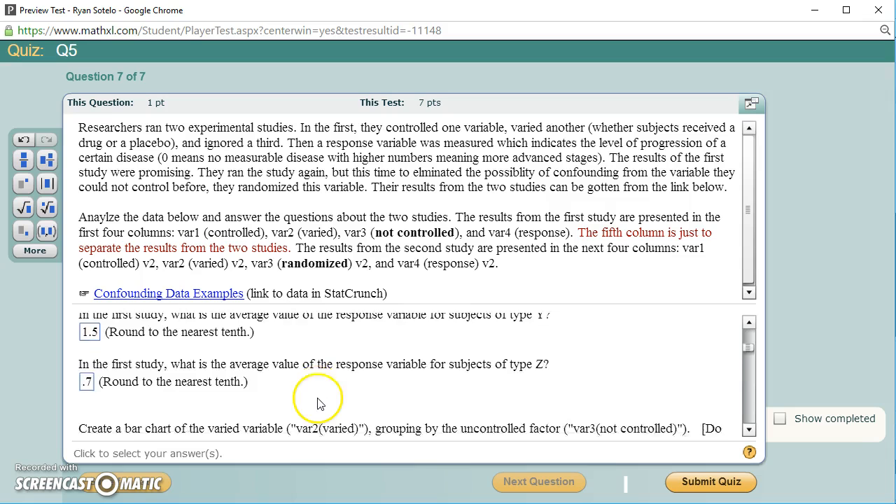
scroll(297, 372, "down", 1)
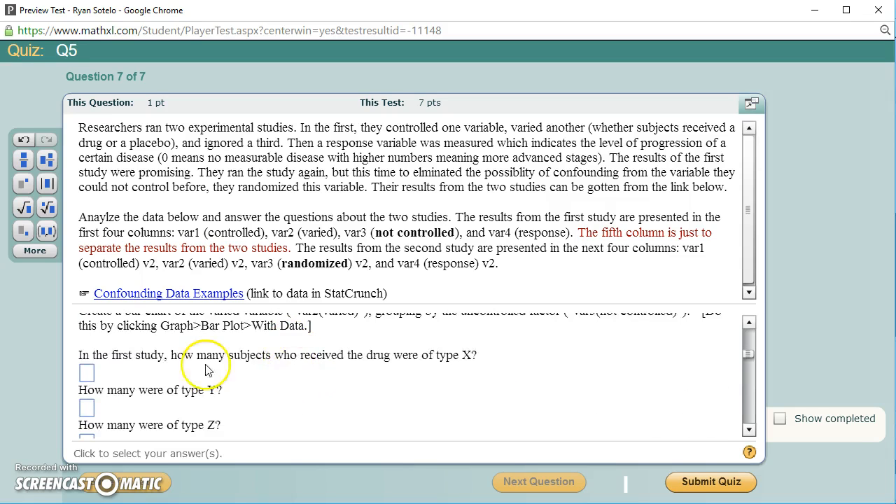
scroll(180, 353, "up", 1)
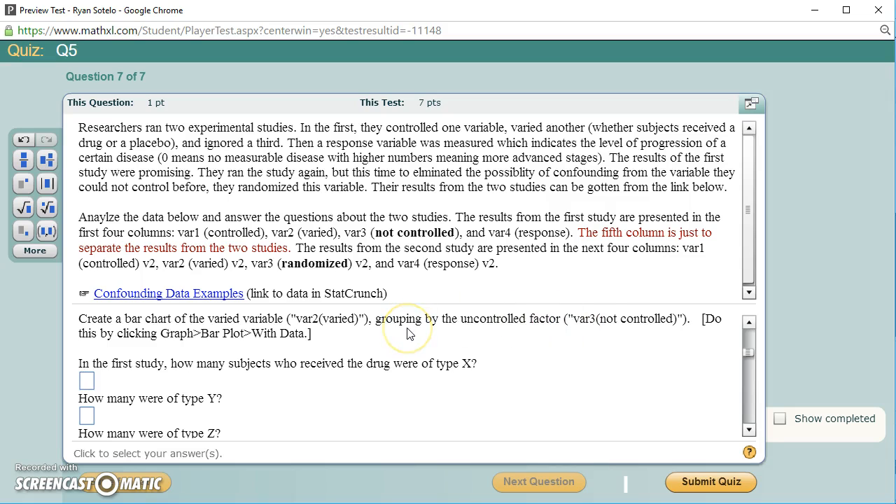
scroll(410, 334, "down", 1)
scroll(410, 334, "down", 1)
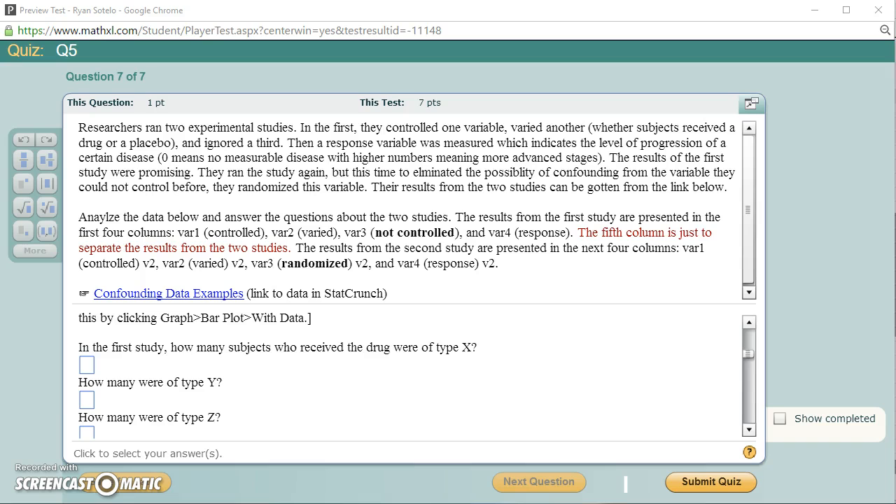
- Return to StatCrunch, widen the var2(varied) statistics window to show all its columns, and stack it above the var3(not controlled) window
key("alt+Tab")
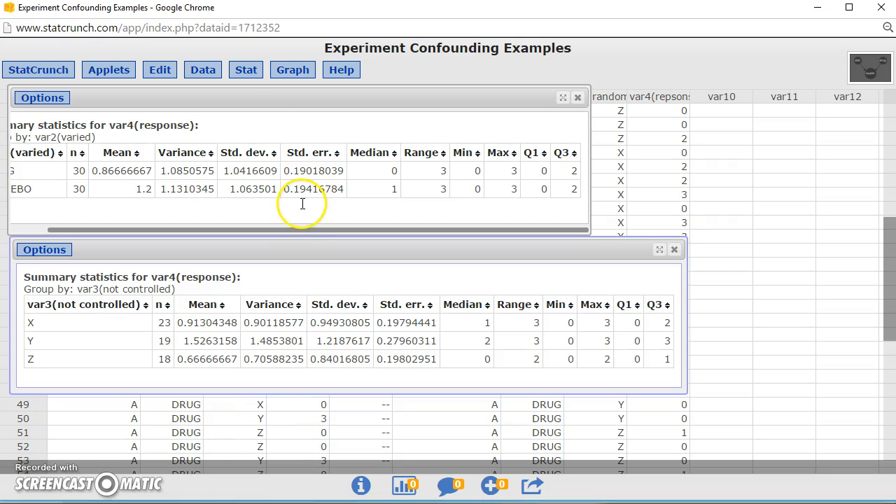
left_click_drag(271, 99, 389, 101)
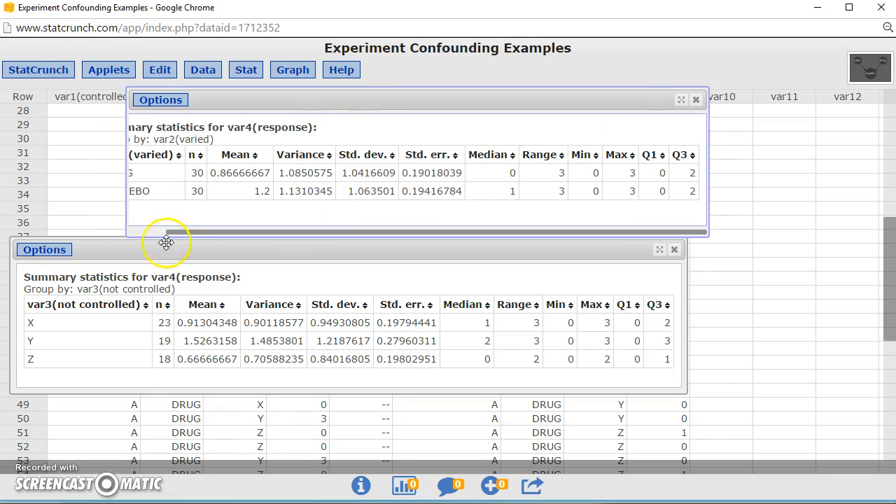
left_click_drag(166, 242, 211, 260)
scroll(640, 200, "right", 2)
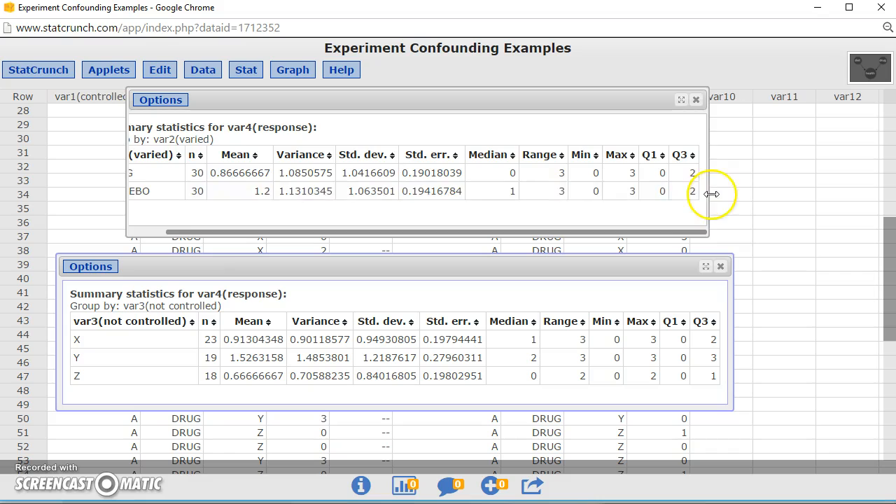
left_click_drag(708, 197, 812, 198)
left_click_drag(626, 104, 556, 117)
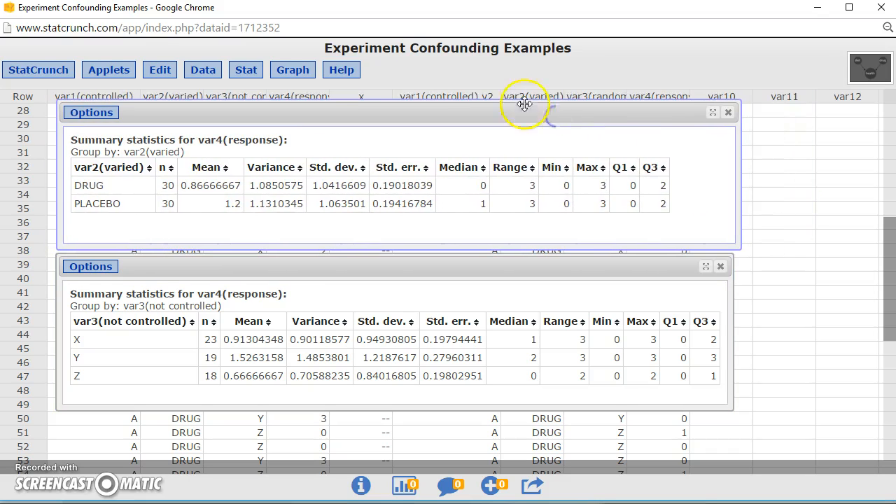
- Create a frequency bar plot with data for var2(varied), grouped by var3(not controlled) with split bars
left_click(301, 79)
mouse_move(271, 95)
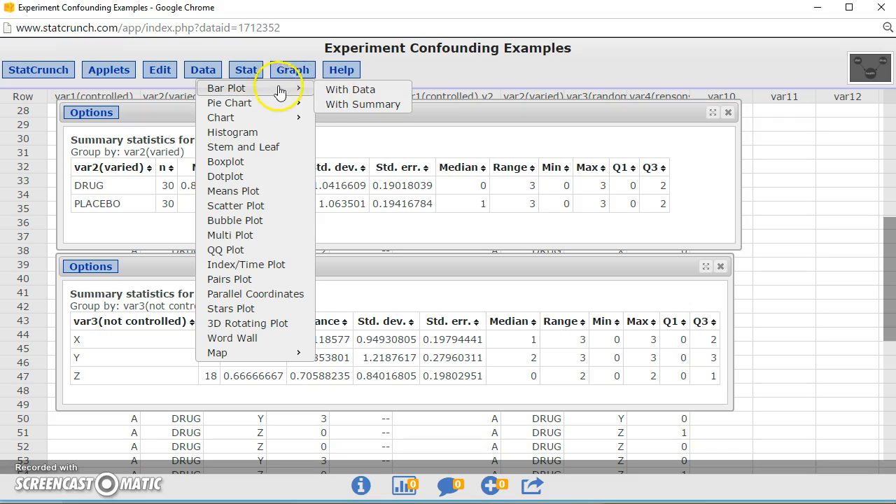
left_click(338, 91)
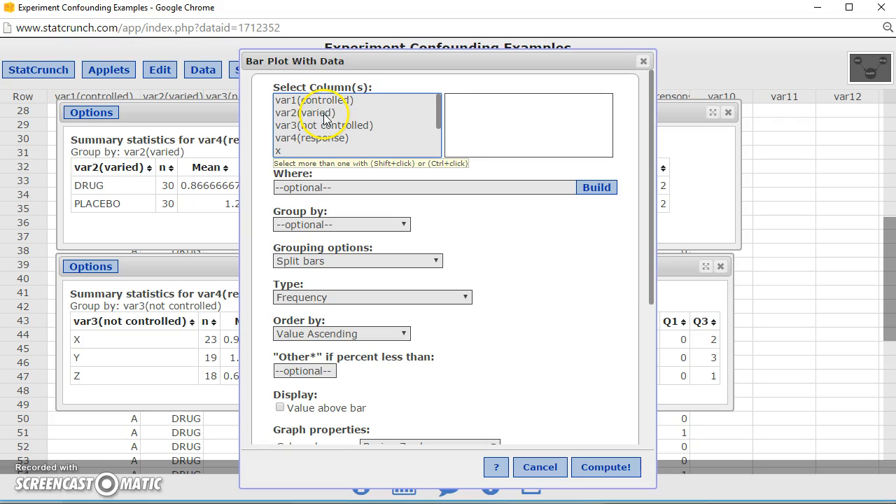
left_click(325, 115)
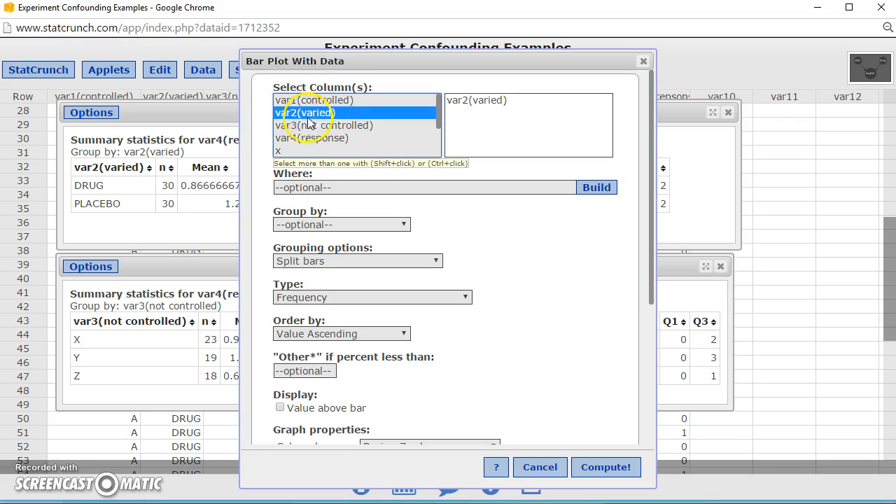
left_click(312, 227)
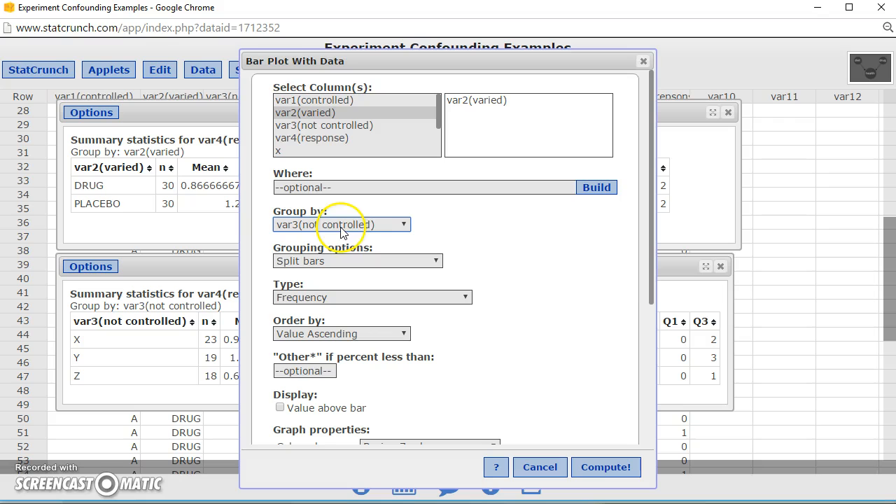
scroll(461, 323, "down", 3)
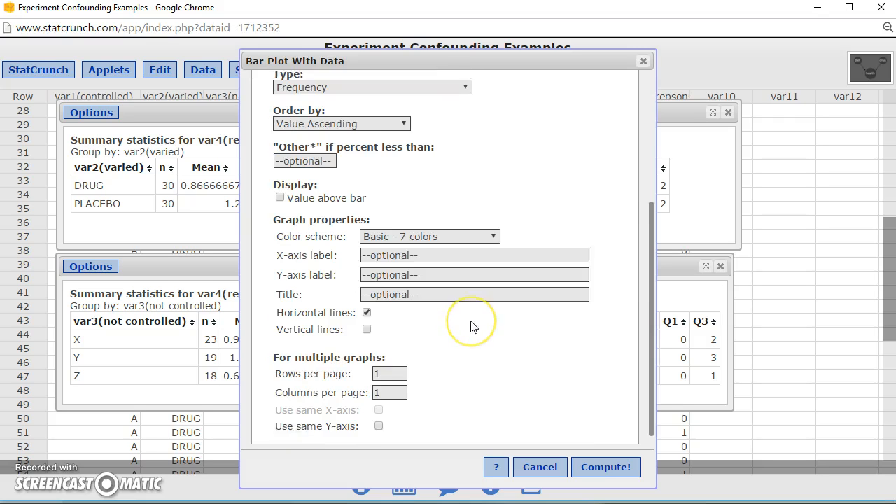
scroll(472, 327, "up", 3)
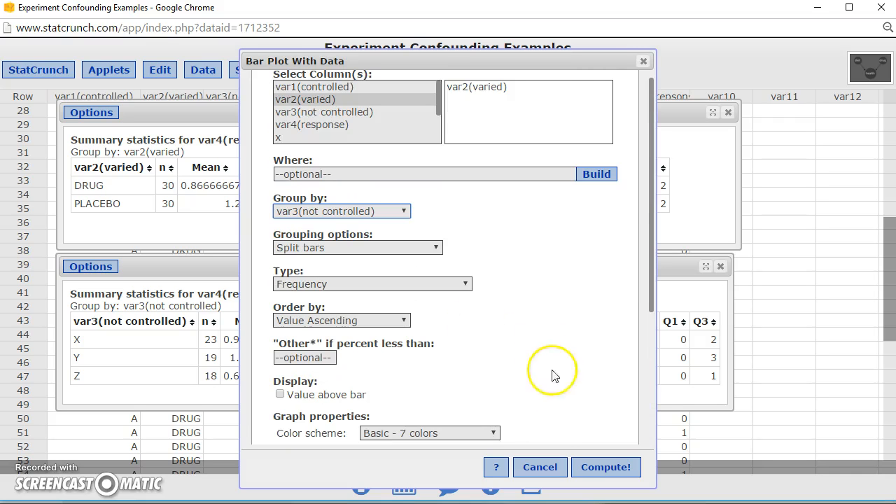
left_click(607, 467)
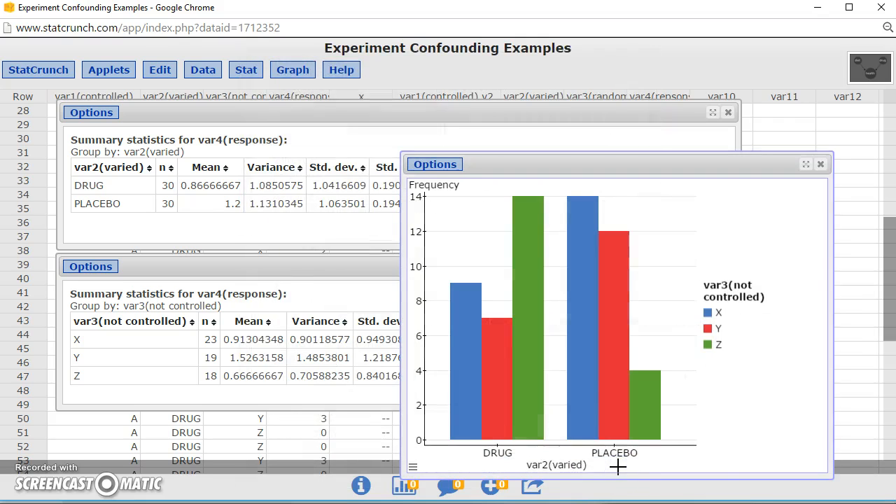
- Move the bar plot window up and left over the statistics windows and inspect the DRUG group's frequencies for types X, Y and Z
left_click_drag(617, 172, 534, 127)
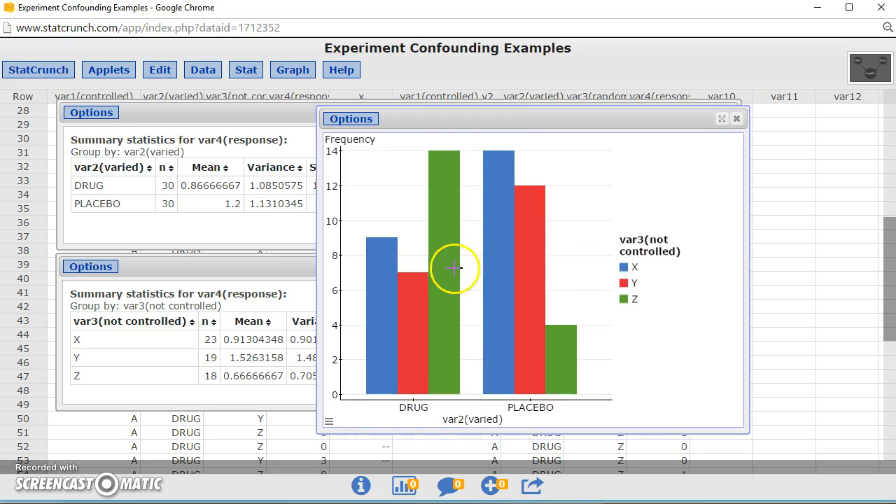
mouse_move(383, 259)
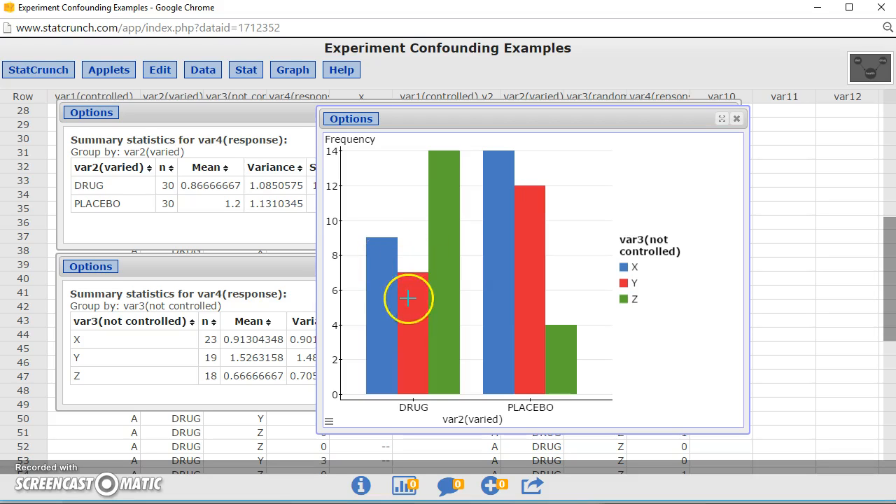
mouse_move(407, 310)
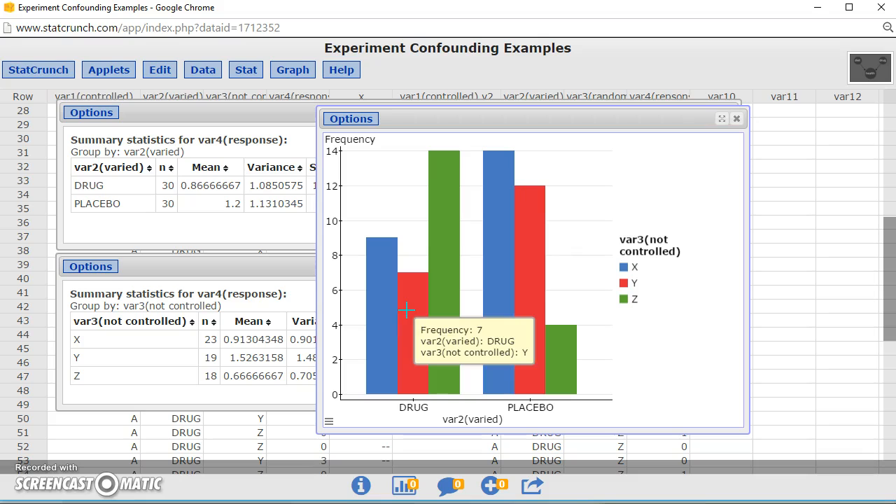
mouse_move(434, 249)
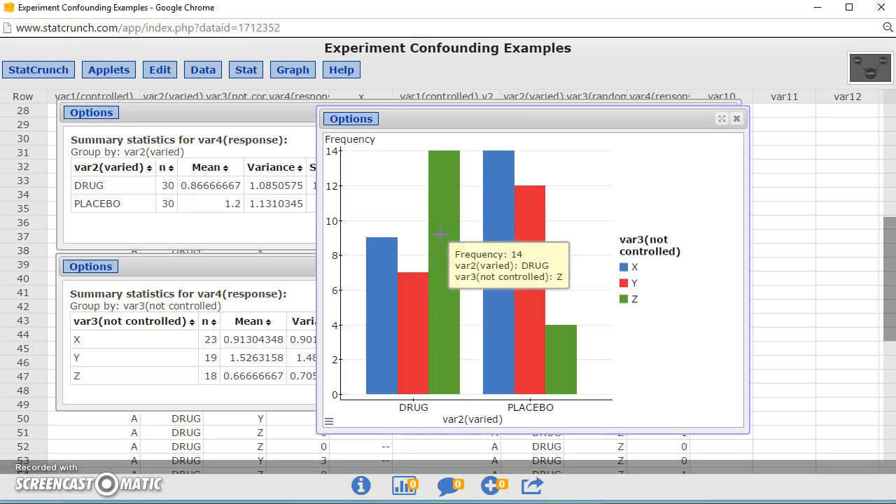
scroll(384, 472, "down", 1)
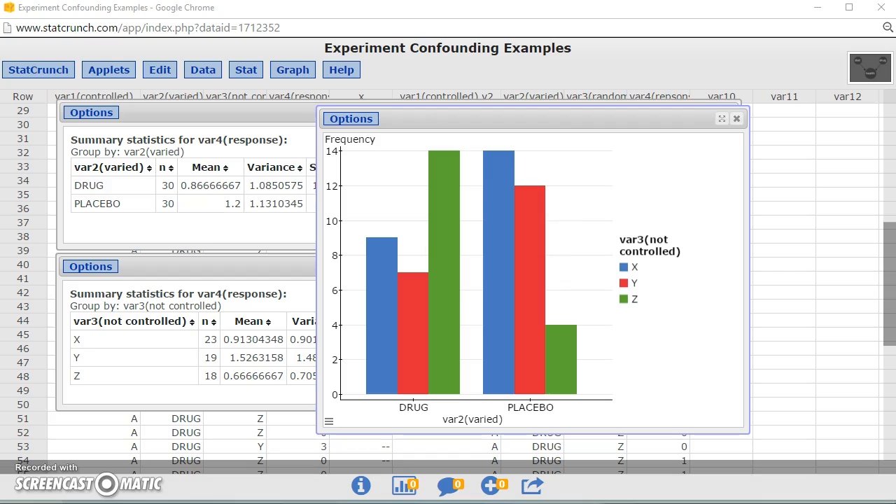
- Switch to the quiz and enter the first study's drug group counts: 9 of type X, 7 of type Y and 14 of type Z
key("alt+Tab")
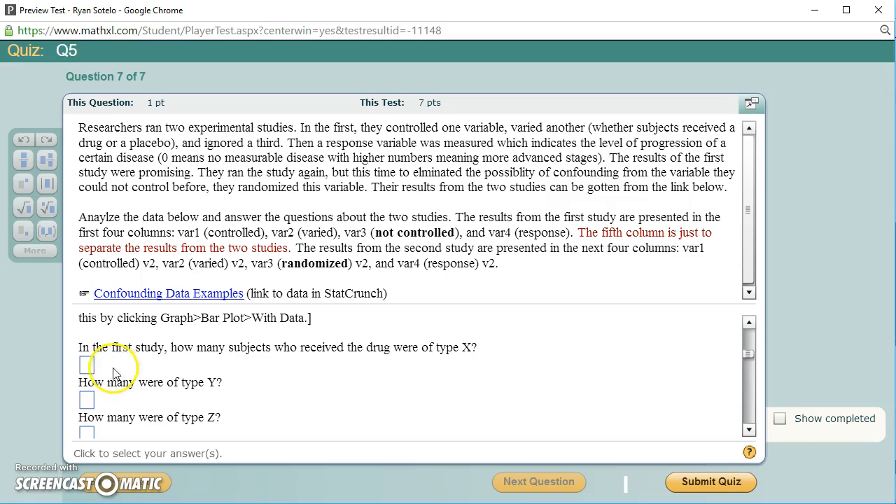
left_click(89, 367)
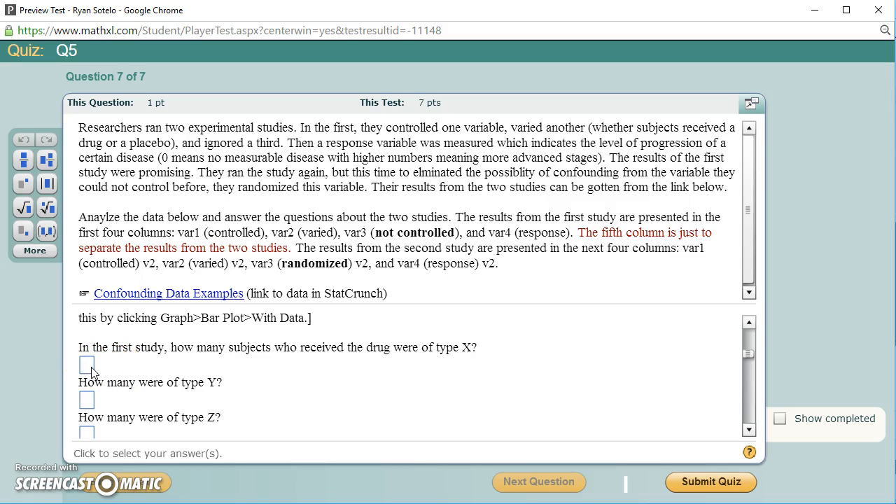
left_click(86, 402)
type("14")
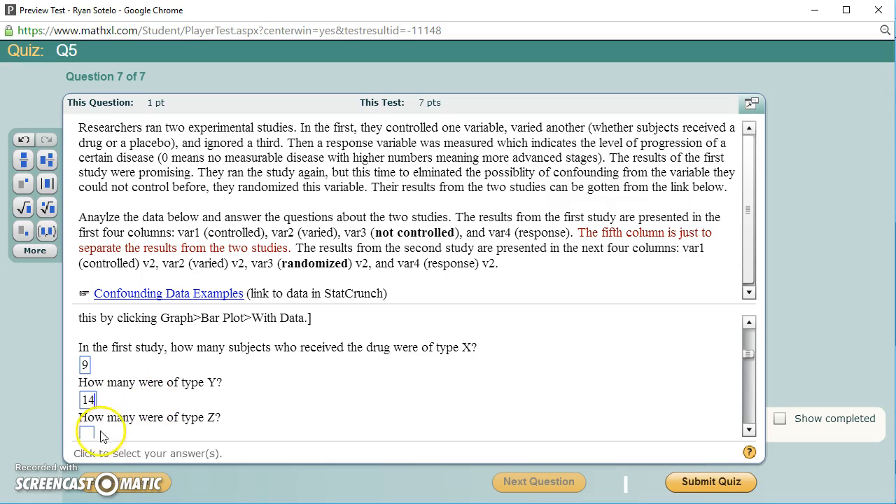
type("7")
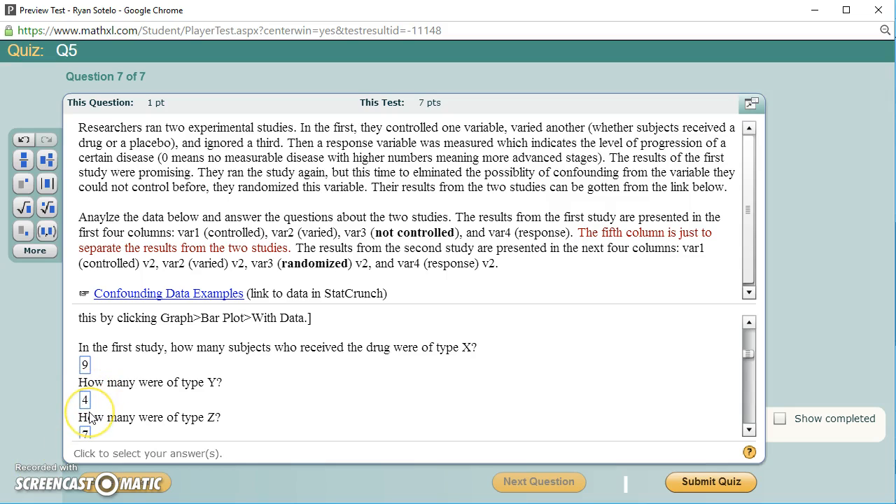
type("14")
scroll(161, 417, "down", 2)
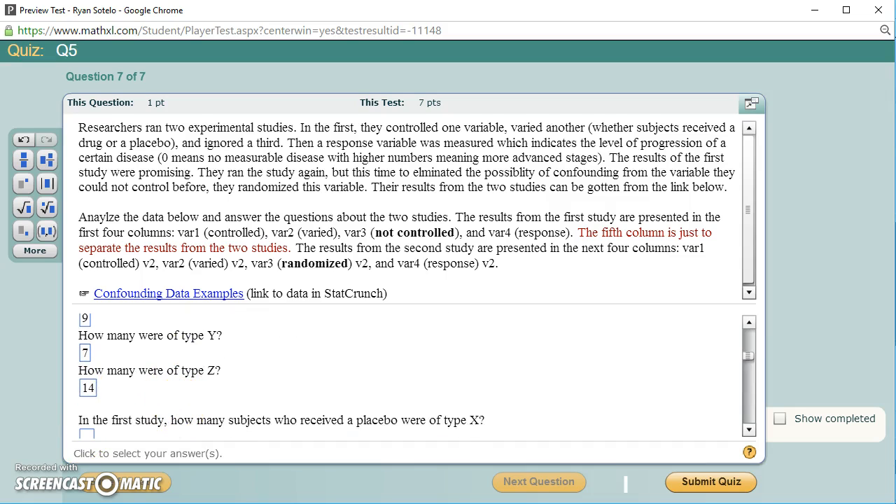
- Check the PLACEBO bars in StatCrunch and enter the quiz's first-study placebo counts: 14 for type X, 12 for Y and 4 for Z
key("alt+Tab")
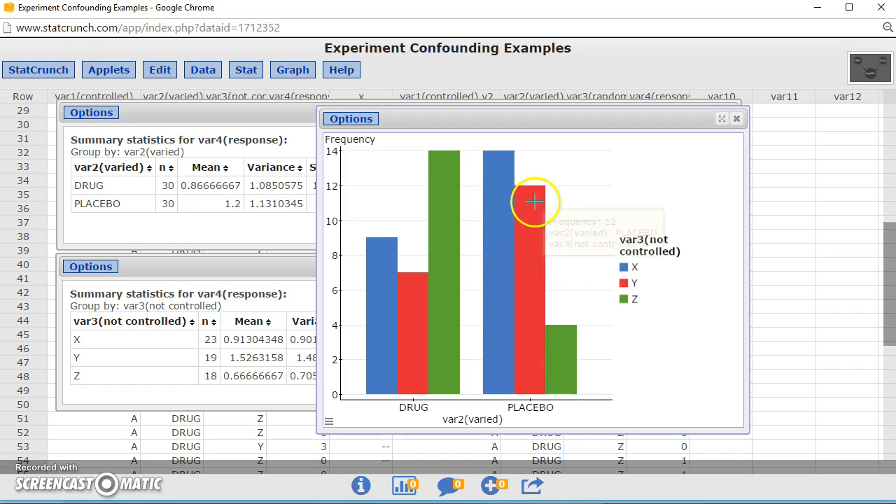
mouse_move(556, 358)
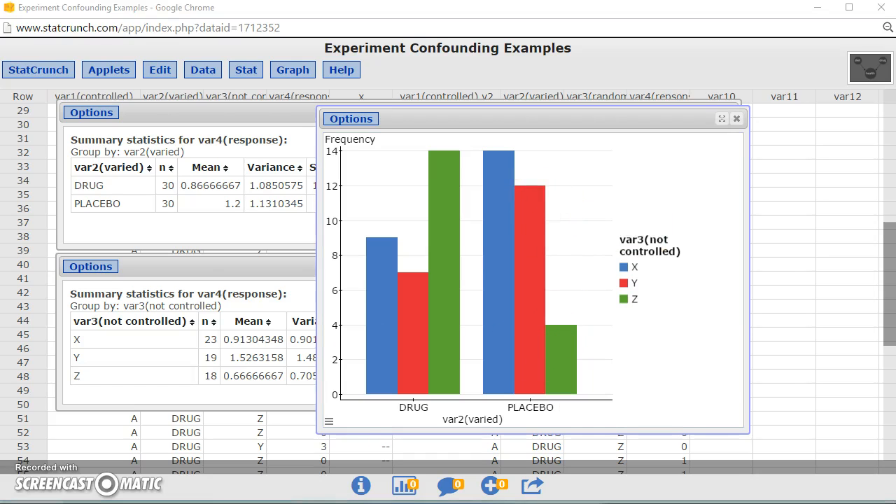
key("alt+Tab")
scroll(284, 380, "down", 1)
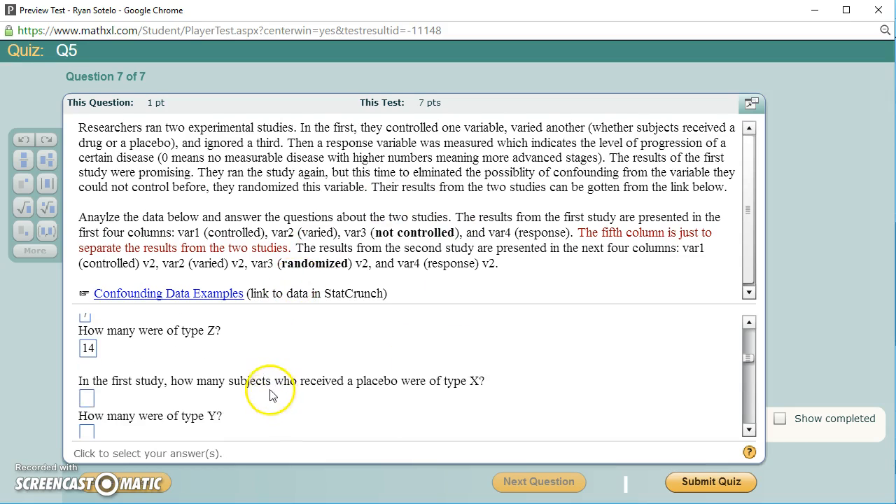
scroll(272, 394, "down", 1)
left_click(87, 359)
type("14")
left_click(87, 393)
type("12")
left_click(90, 430)
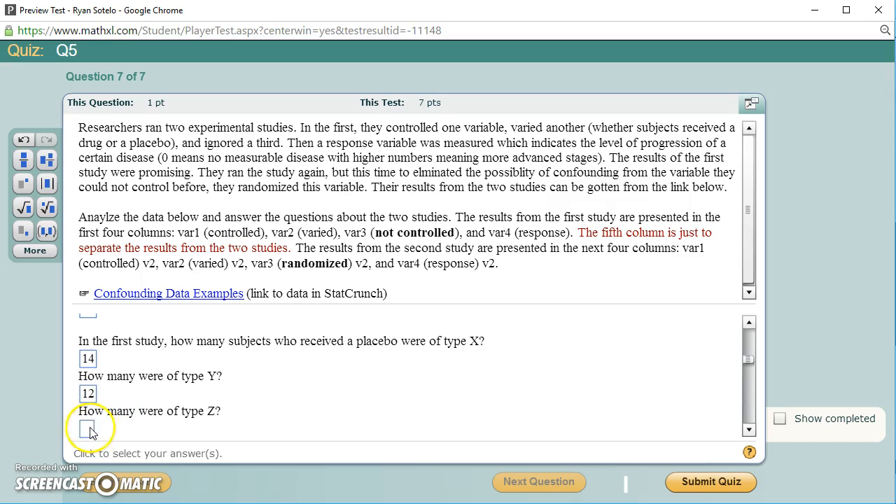
left_click(272, 409)
- Review the first study's average responses and compare the drug and placebo group counts for types X, Y and Z
scroll(260, 406, "up", 2)
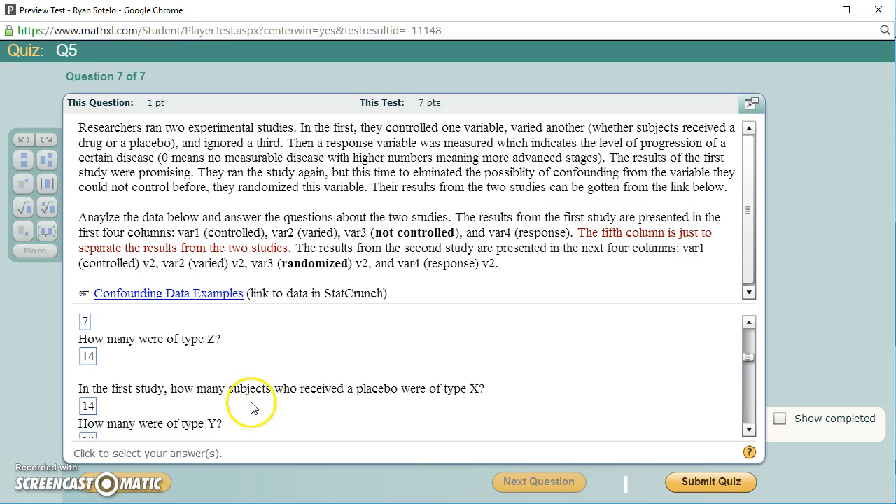
scroll(210, 354, "up", 5)
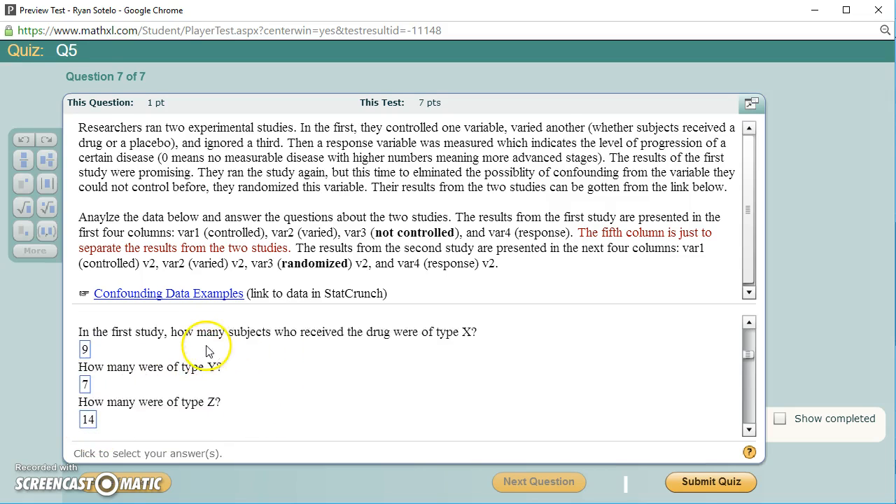
scroll(185, 378, "up", 4)
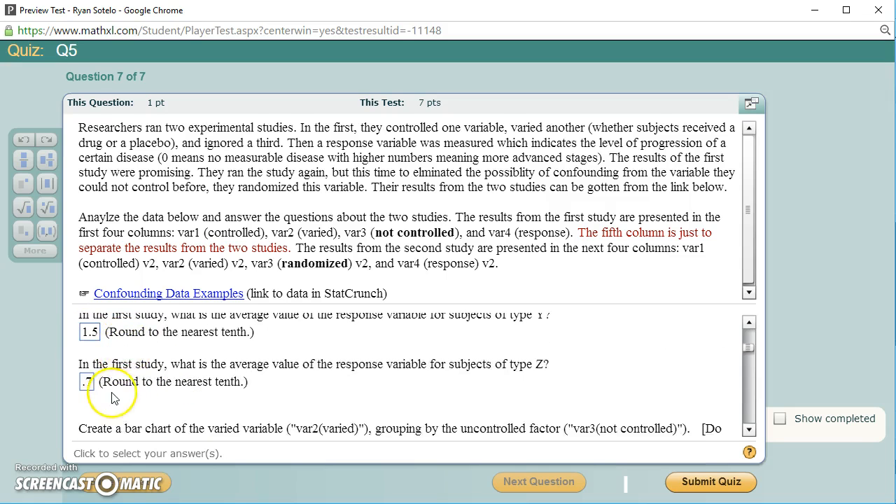
scroll(119, 336, "up", 1)
scroll(210, 403, "down", 7)
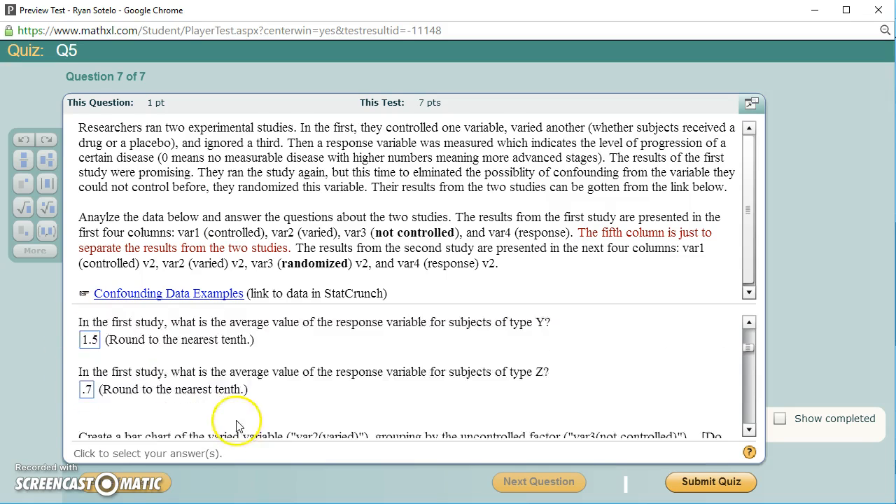
scroll(228, 399, "up", 2)
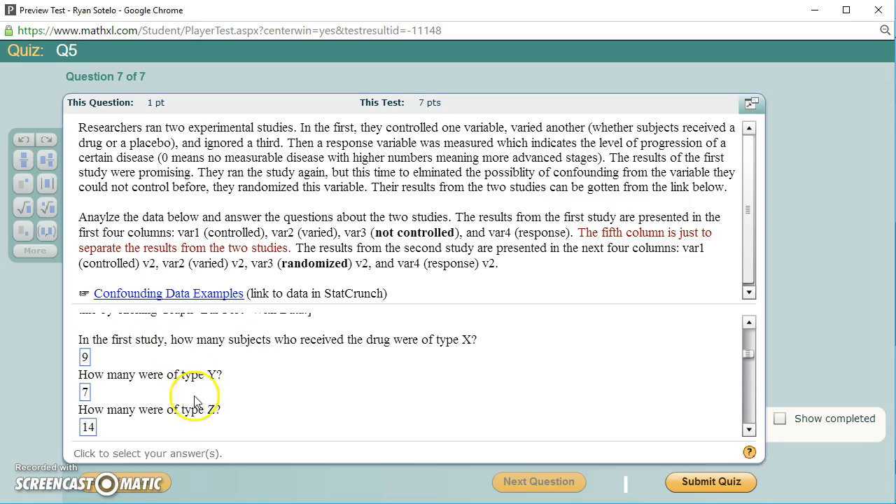
scroll(210, 397, "down", 1)
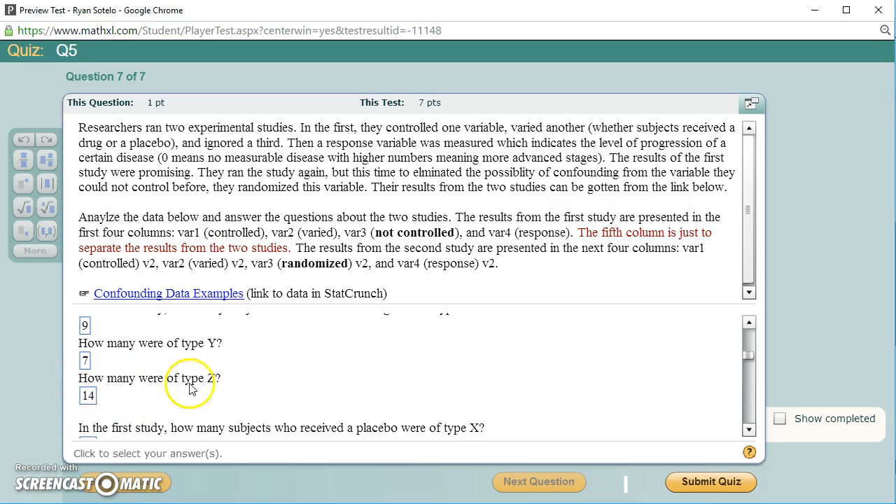
scroll(250, 386, "down", 3)
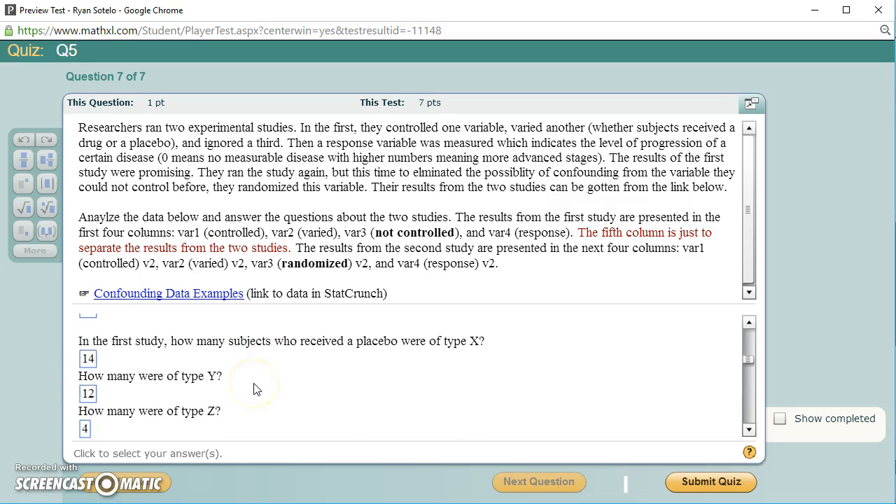
scroll(278, 392, "down", 1)
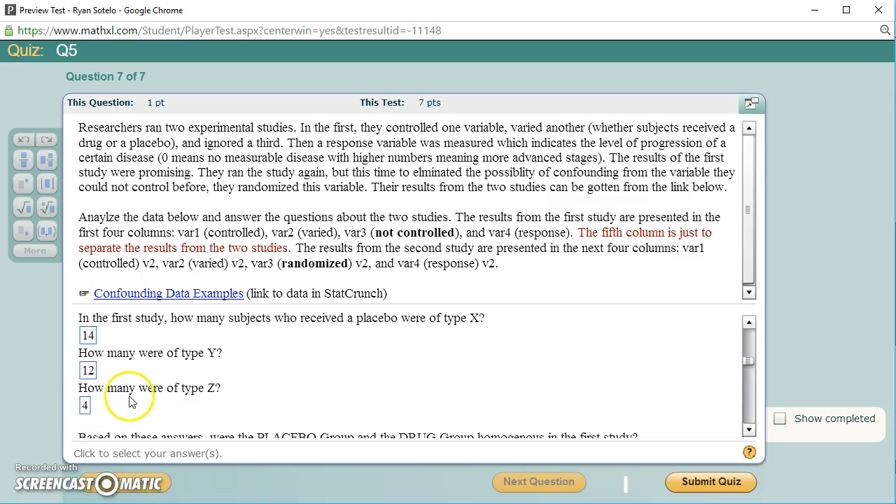
scroll(175, 412, "up", 2)
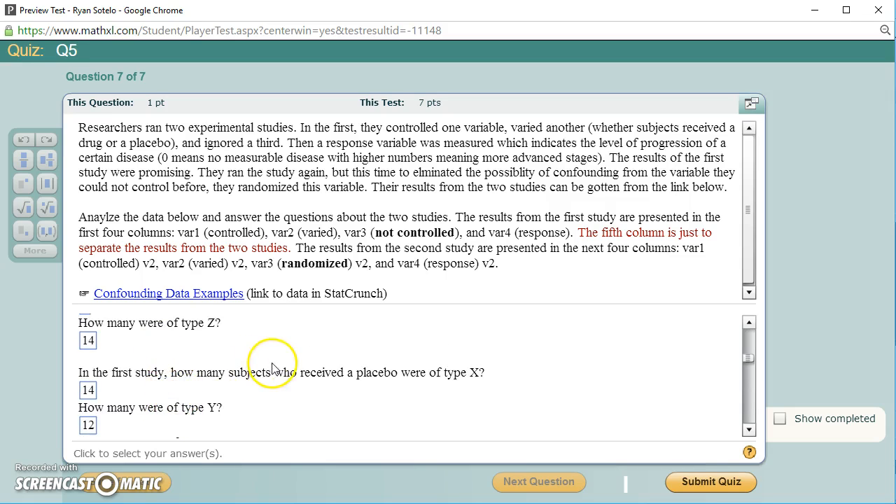
scroll(266, 364, "down", 3)
scroll(140, 393, "up", 1)
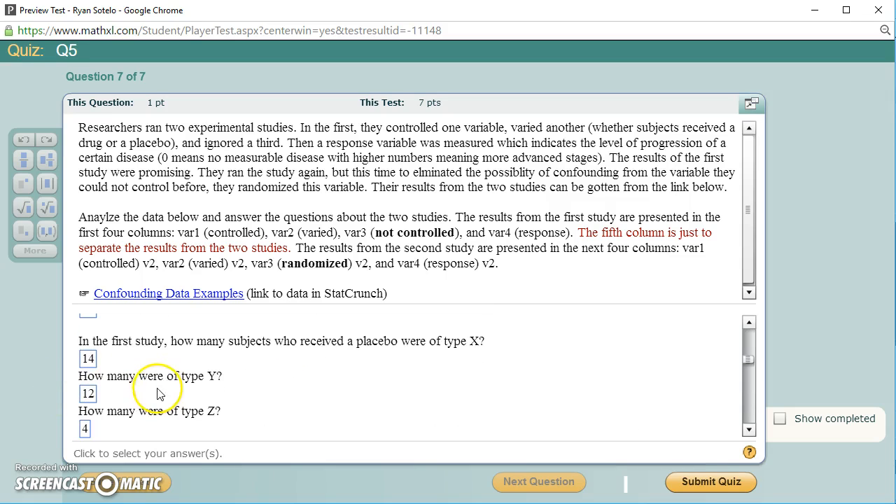
- Answer No to whether the PLACEBO Group and the DRUG Group were homogenous in the first study
scroll(311, 382, "down", 3)
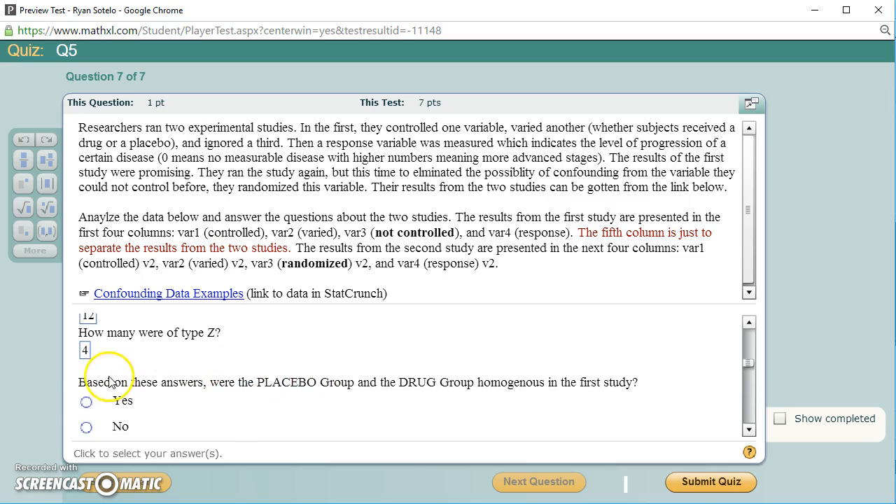
scroll(89, 397, "down", 1)
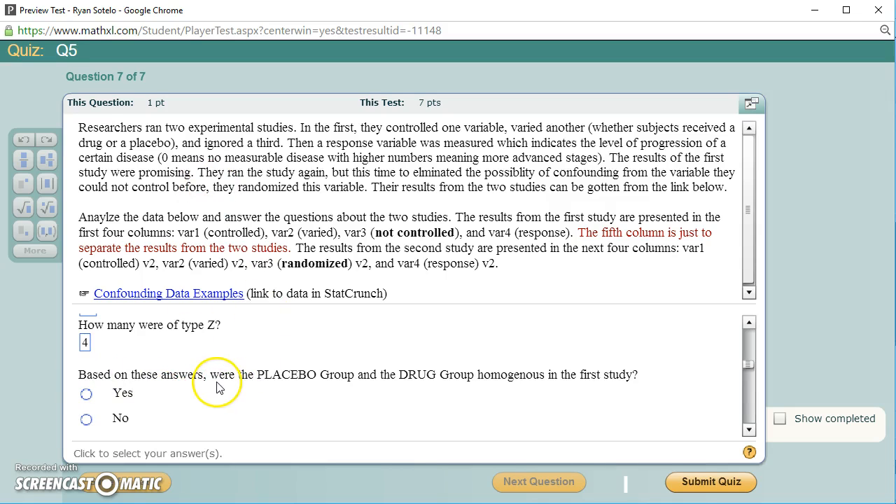
scroll(133, 371, "up", 1)
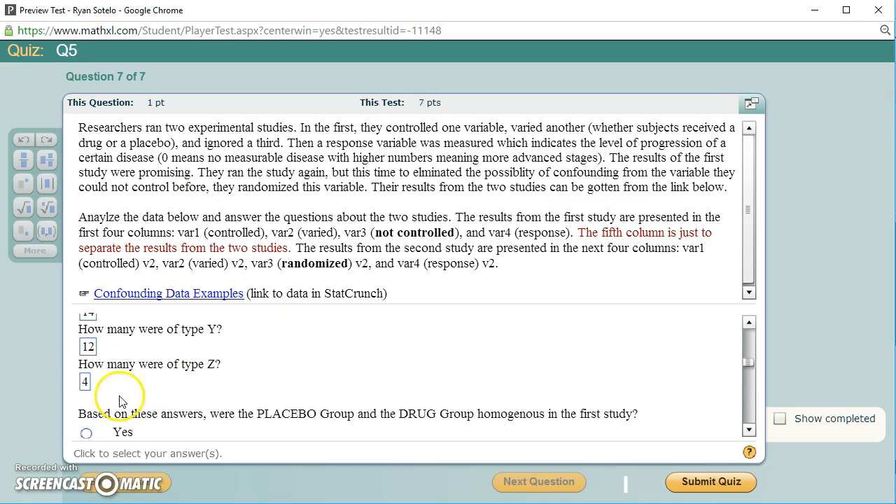
scroll(294, 371, "down", 1)
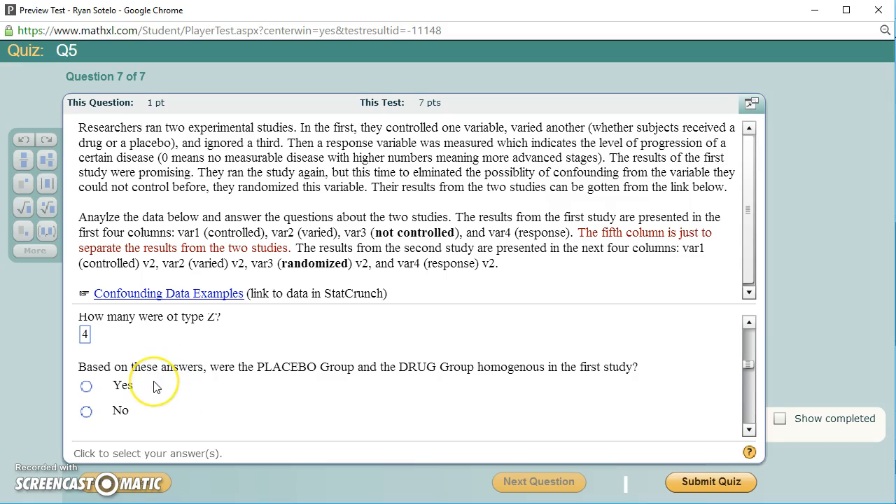
scroll(155, 386, "down", 1)
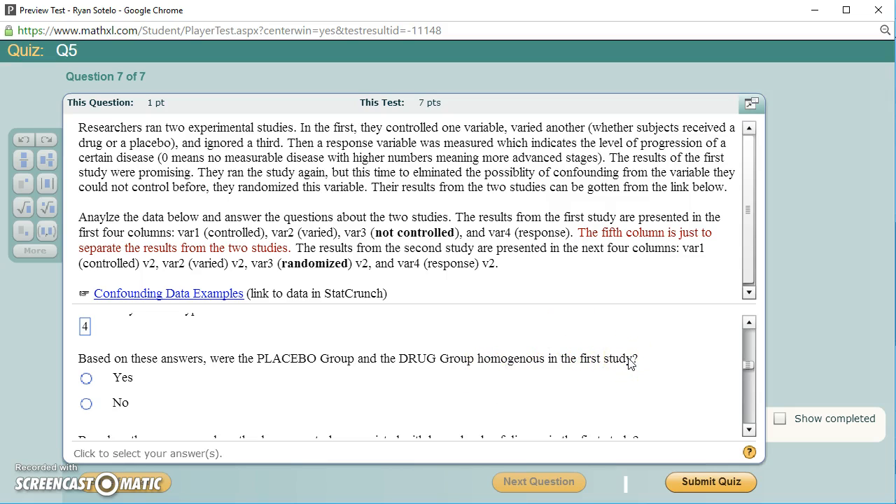
scroll(350, 407, "down", 1)
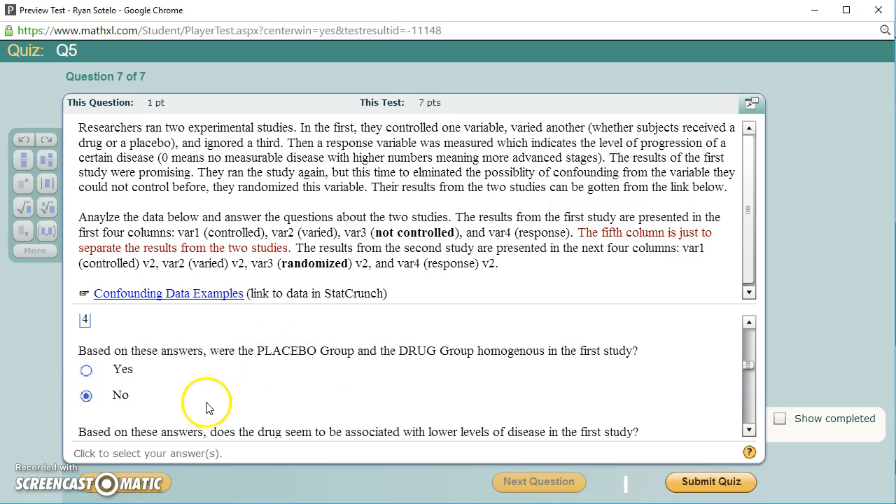
- Recheck the drug and placebo type counts in the quiz, and compare the two groups' bars in the StatCrunch bar plot
scroll(206, 408, "up", 3)
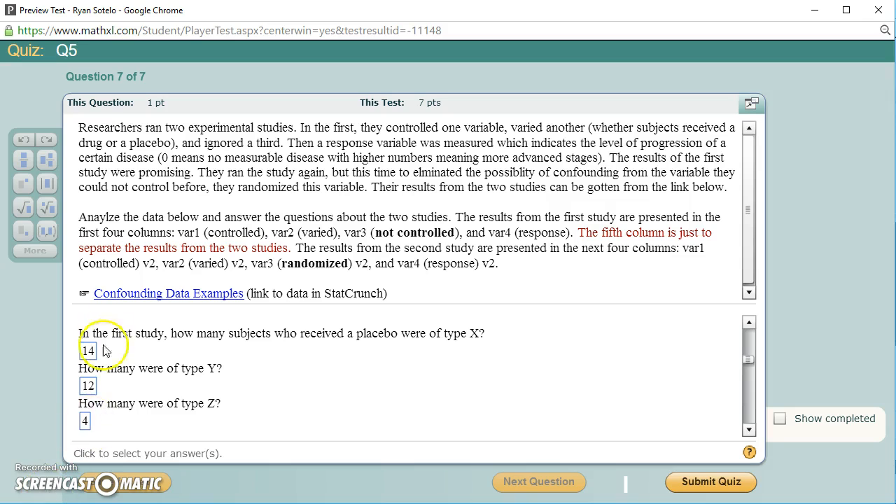
scroll(126, 384, "up", 3)
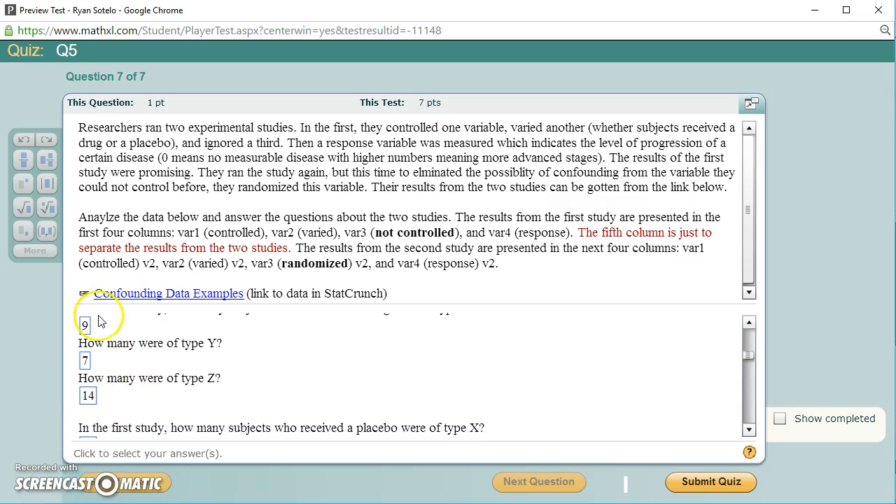
scroll(231, 370, "down", 4)
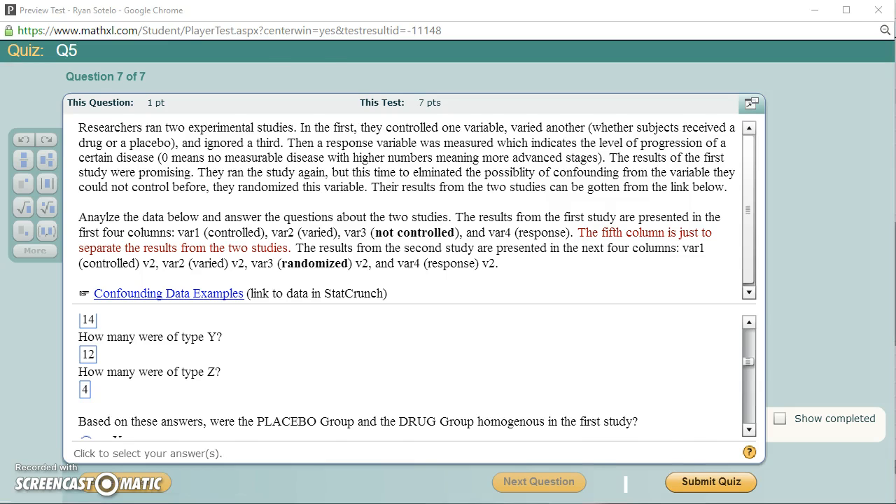
key("alt+Tab")
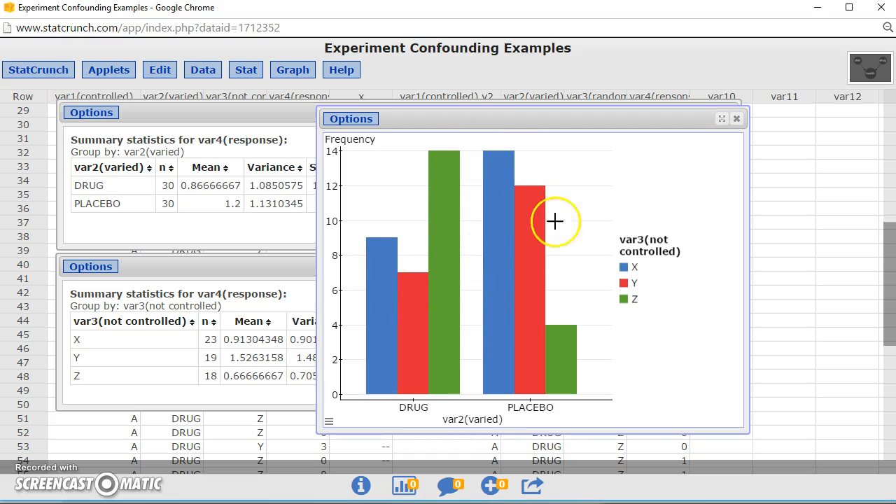
scroll(490, 449, "down", 1)
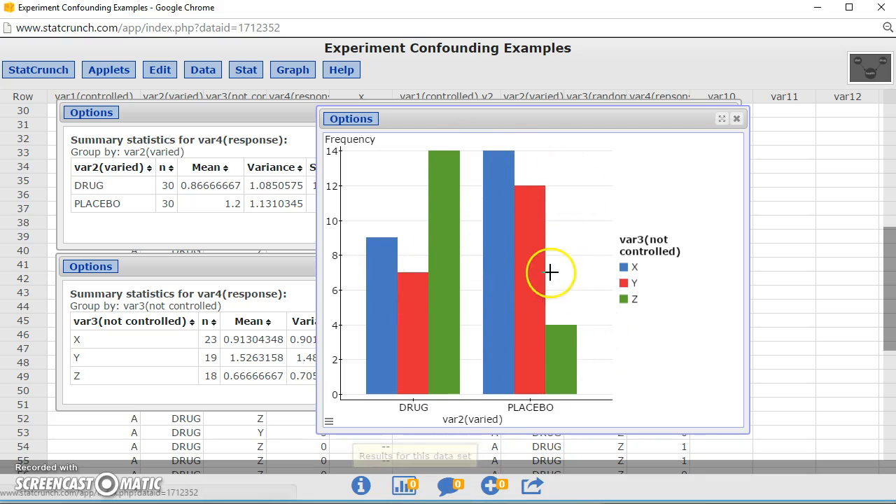
- Return to the quiz and answer Yes to whether the drug seems associated with lower levels of disease in the first study
mouse_move(516, 219)
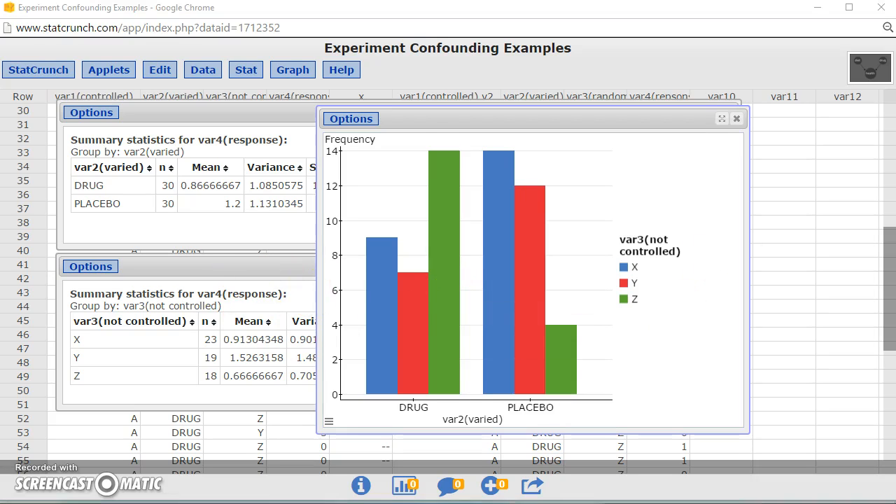
key("alt+Tab")
scroll(339, 374, "down", 1)
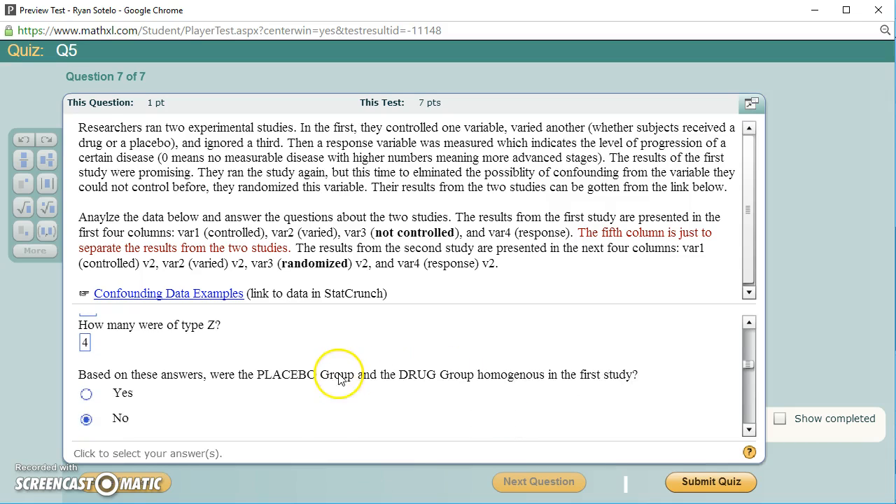
scroll(236, 398, "down", 2)
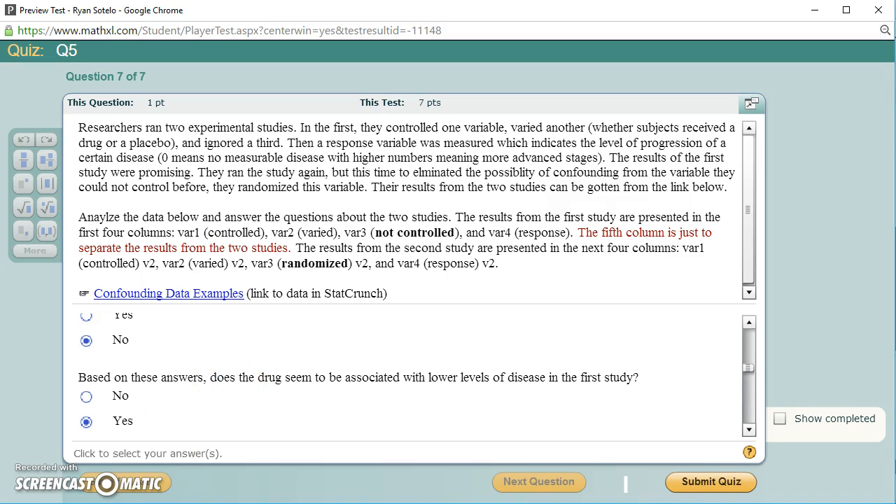
- Switch to StatCrunch and review the first study's grouped statistics, the DRUG and PLACEBO bars by type, and the last data rows
key("alt+Tab")
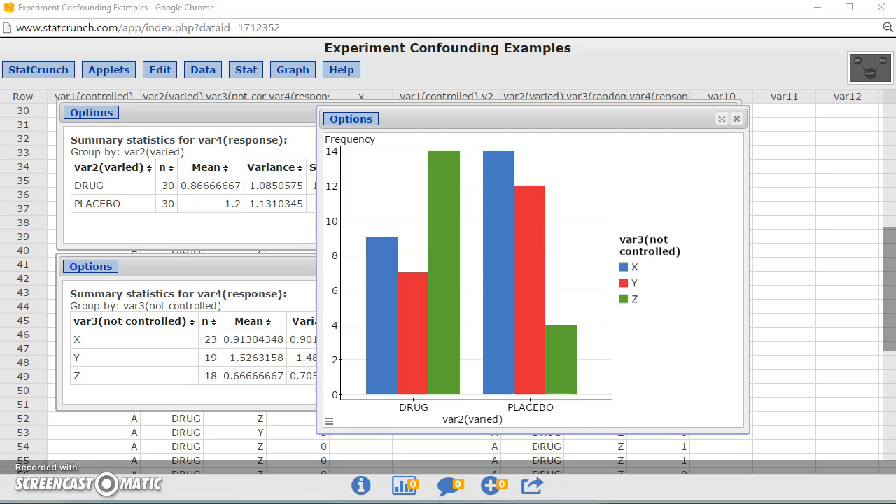
key("alt+Tab")
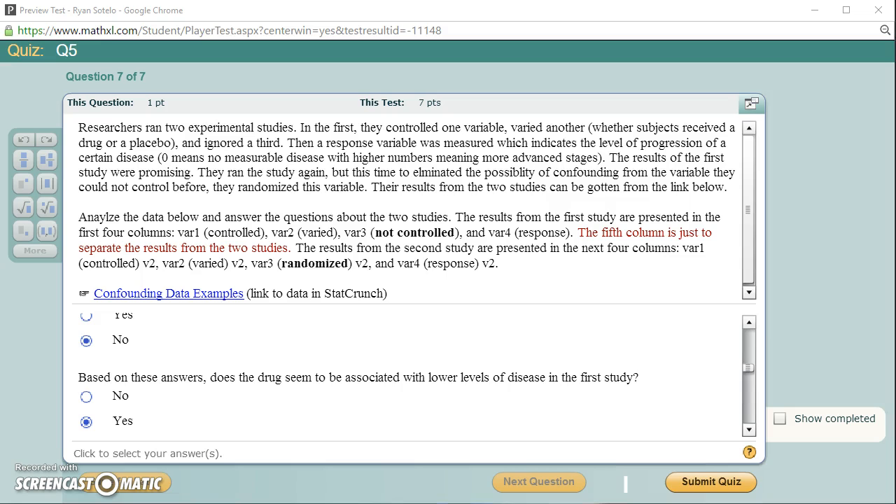
key("alt+Tab")
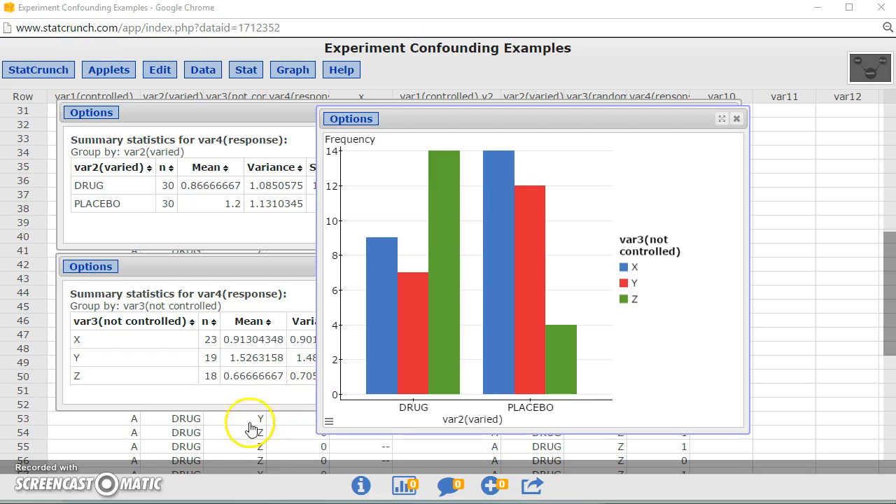
scroll(186, 266, "down", 1)
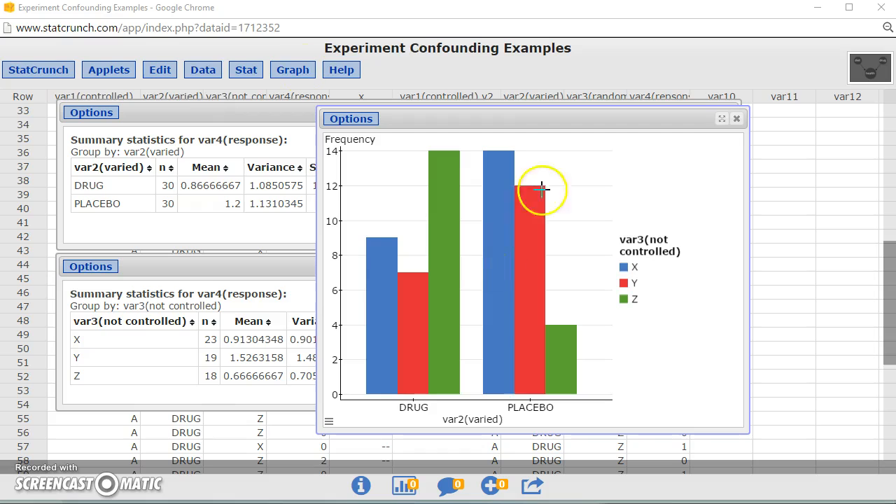
scroll(172, 446, "down", 1)
scroll(171, 446, "down", 6)
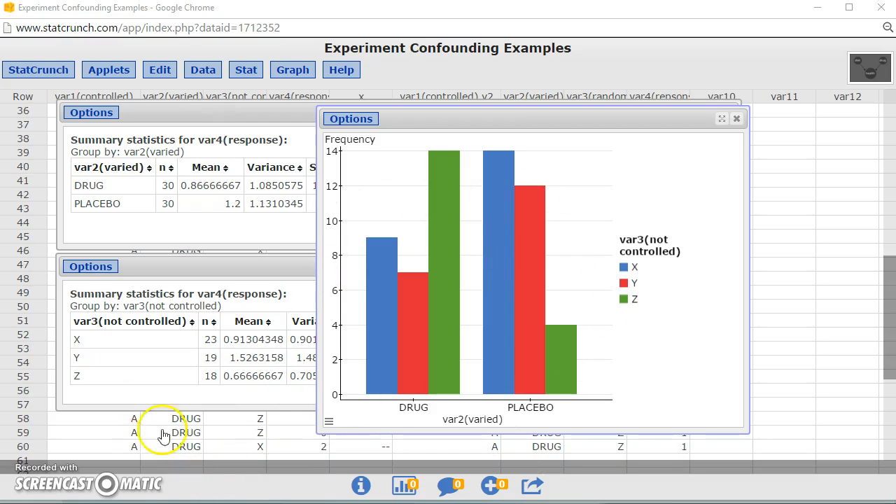